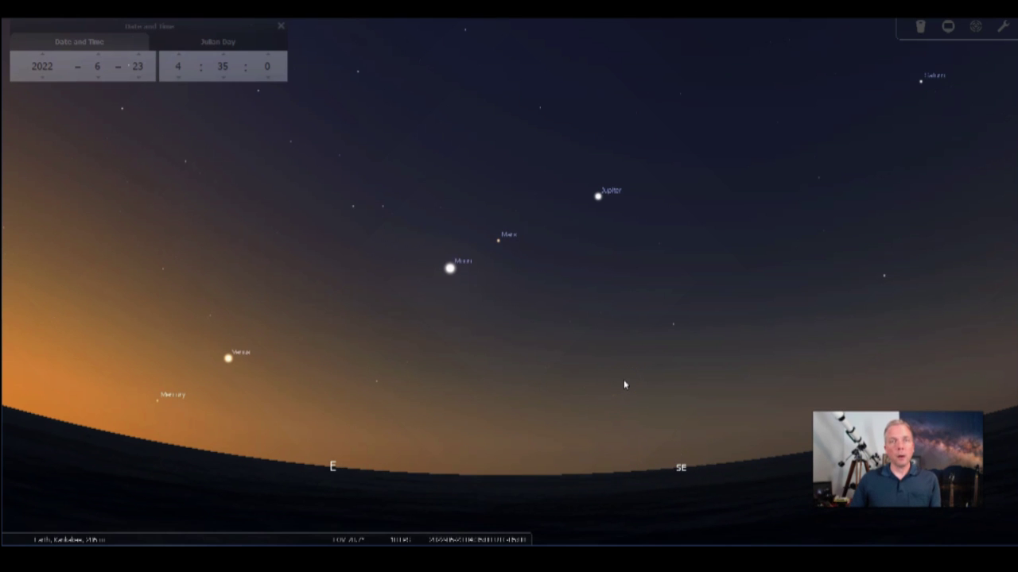
Pan the sky left so Mercury, Venus, the Moon, Mars, Jupiter and Saturn all fit on screen.
mouse_move(668, 325)
mouse_down()
mouse_move(618, 345)
mouse_move(592, 321)
mouse_up()
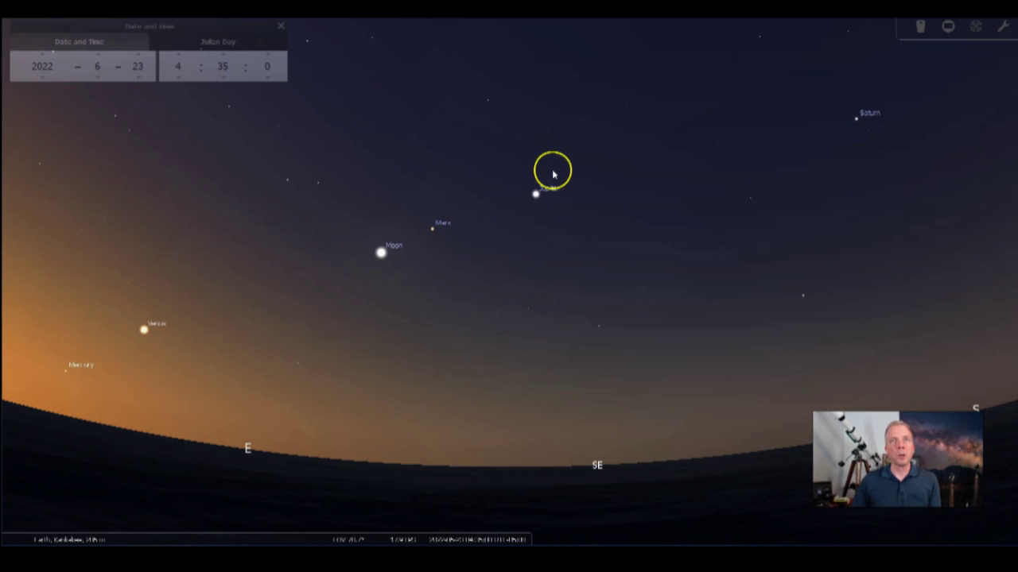
Show the details for Jupiter, Mars and Saturn, then turn the view east toward Mercury and Venus.
click(537, 197)
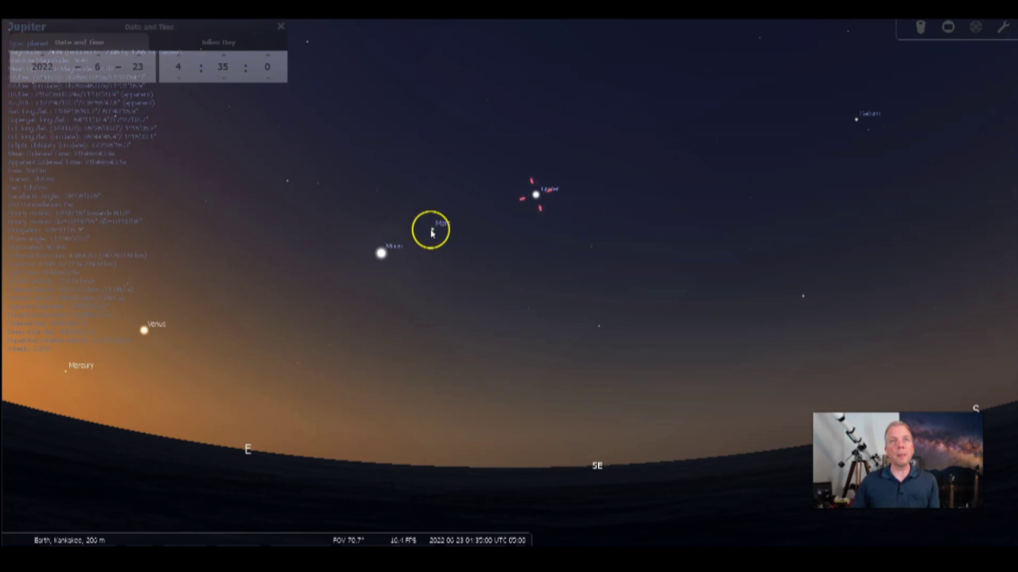
click(432, 233)
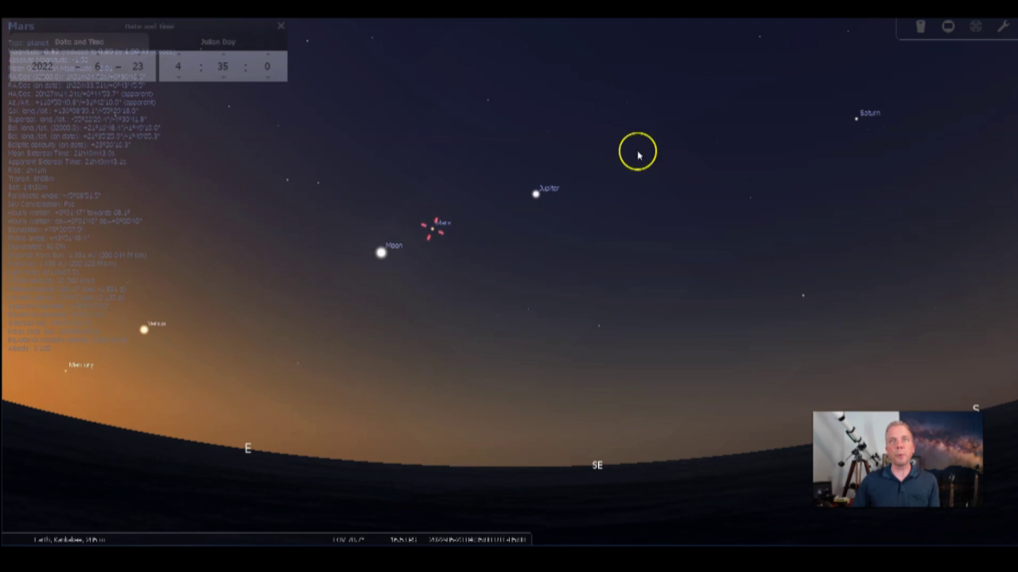
click(855, 120)
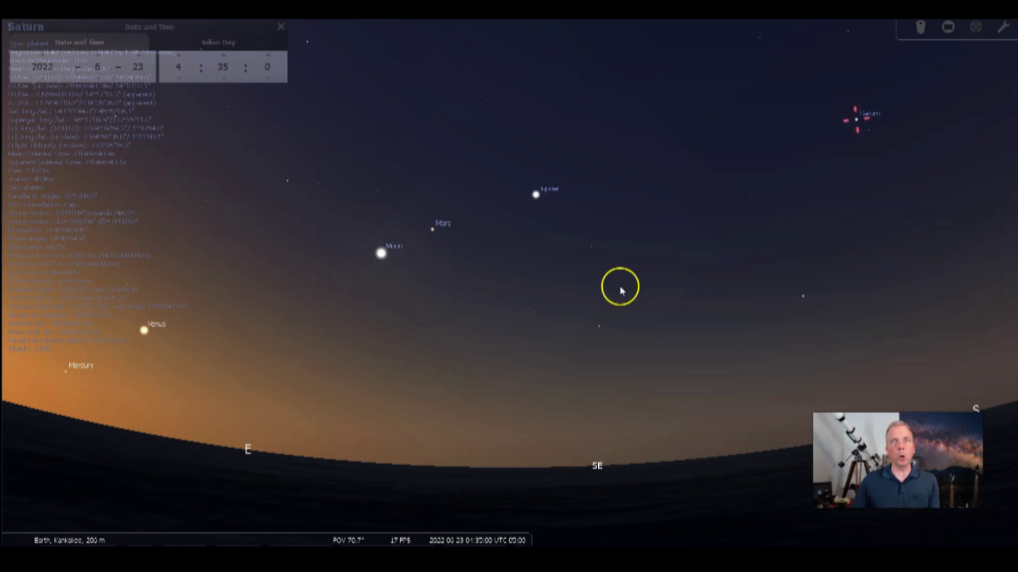
click(493, 340)
mouse_move(492, 340)
mouse_down()
mouse_move(743, 225)
mouse_move(761, 236)
mouse_move(731, 277)
mouse_up()
Select Mercury low above the eastern horizon to list its object information.
click(363, 385)
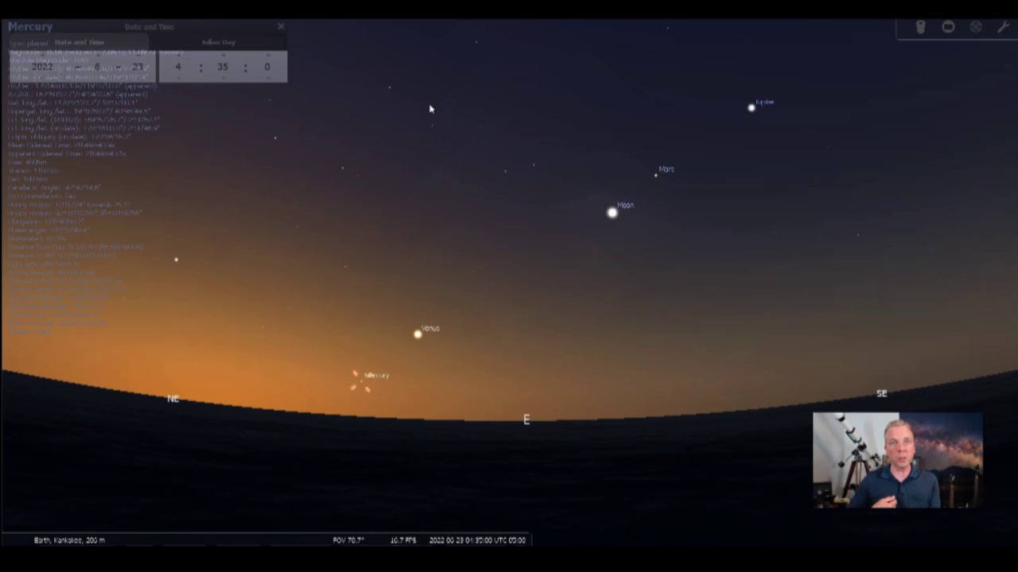
Advance the minutes in Date and Time until the clock reads 4:50.
click(222, 56)
click(222, 55)
click(222, 56)
click(222, 56)
click(222, 55)
click(222, 56)
click(222, 56)
click(221, 56)
click(222, 55)
click(222, 56)
click(221, 55)
click(222, 55)
click(221, 56)
click(221, 56)
click(222, 56)
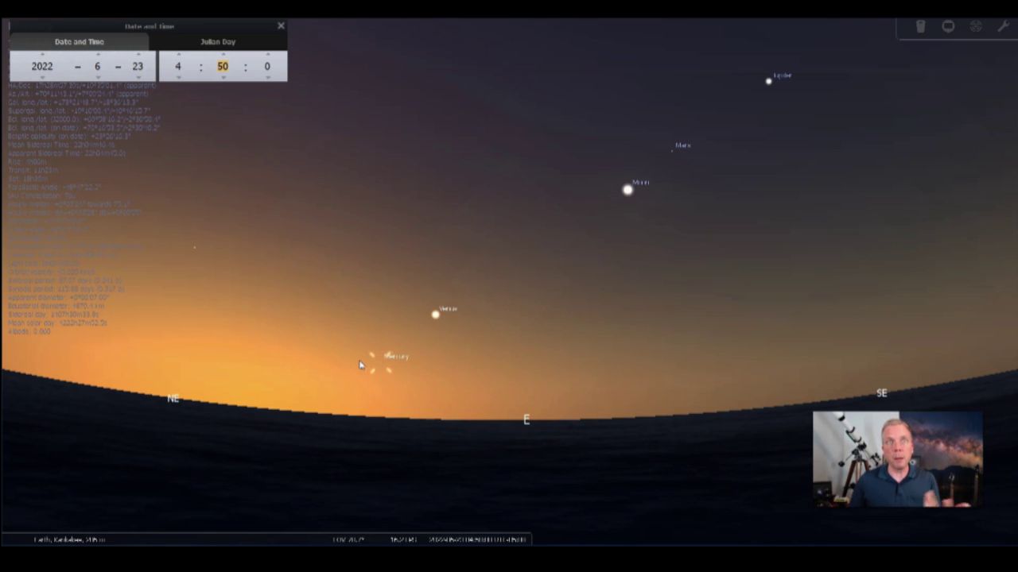
click(384, 536)
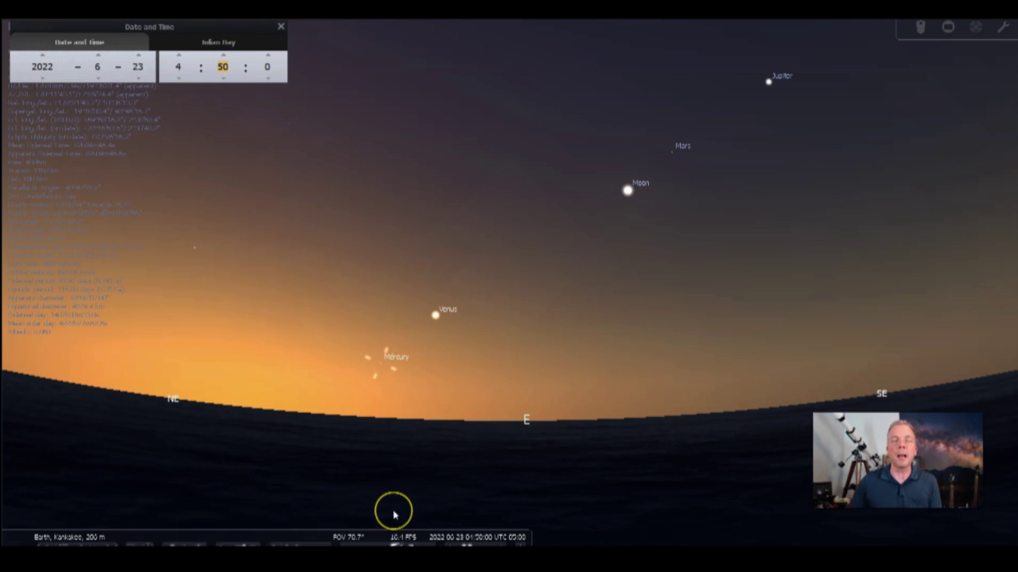
click(418, 490)
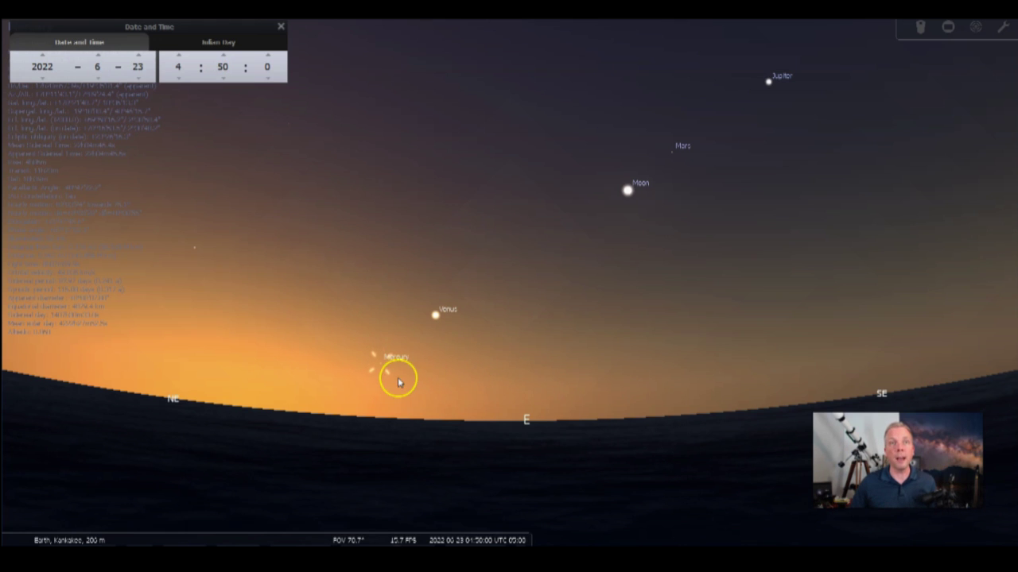
Centre and zoom in on Mercury, check nearby Aldebaran, then zoom back out to show Venus above.
click(380, 371)
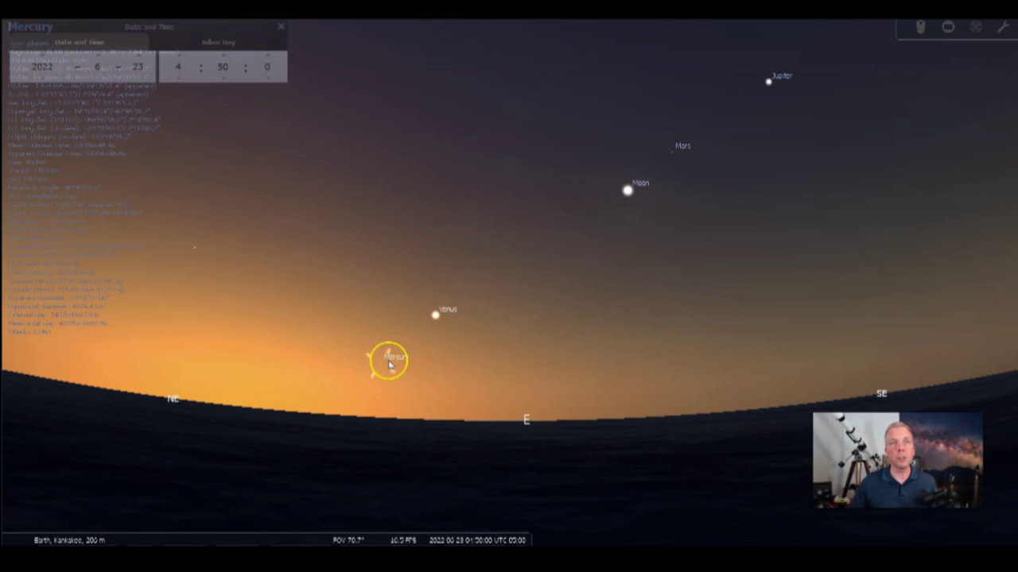
key(slash)
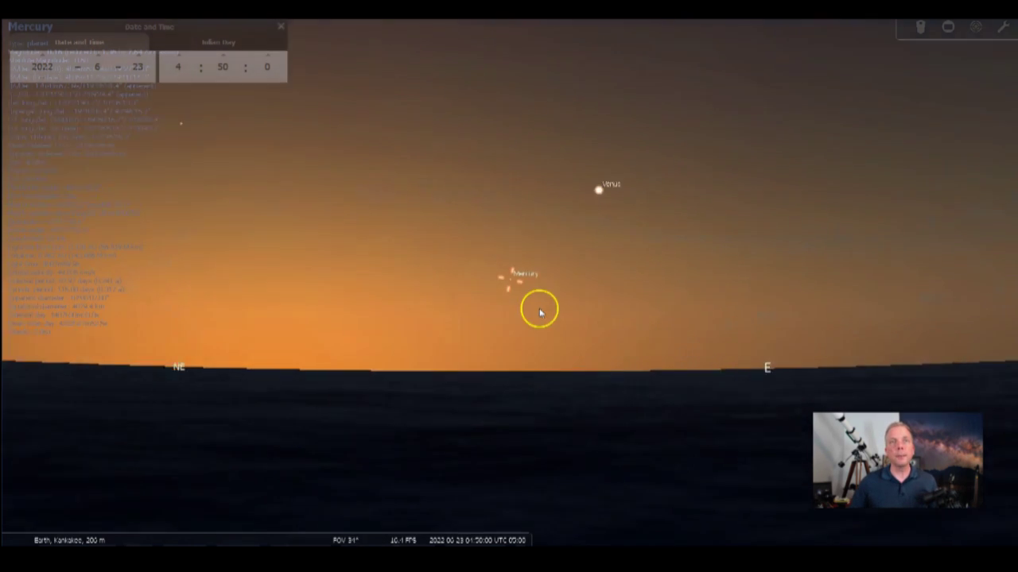
scroll(539, 313, up, 3)
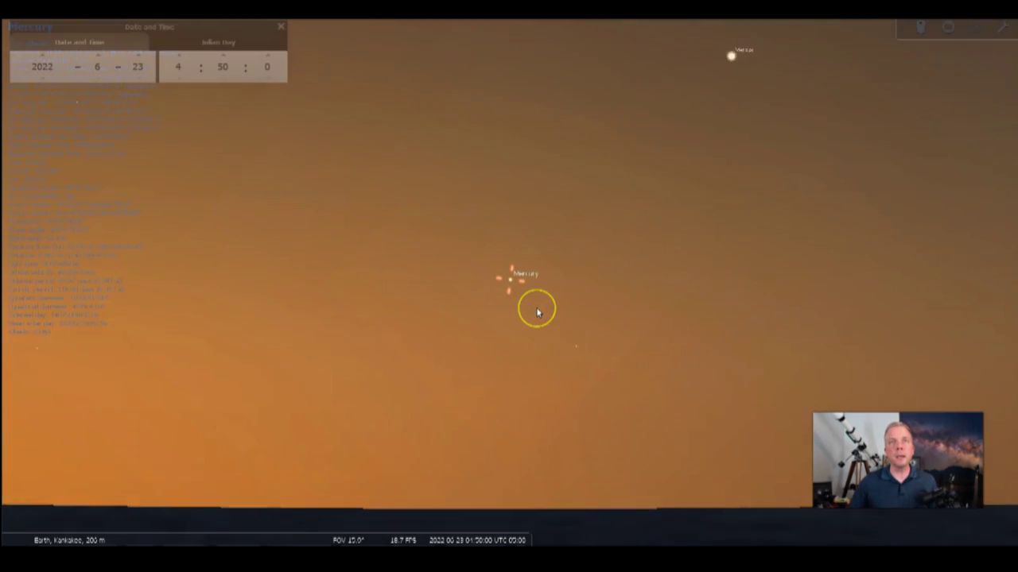
click(604, 382)
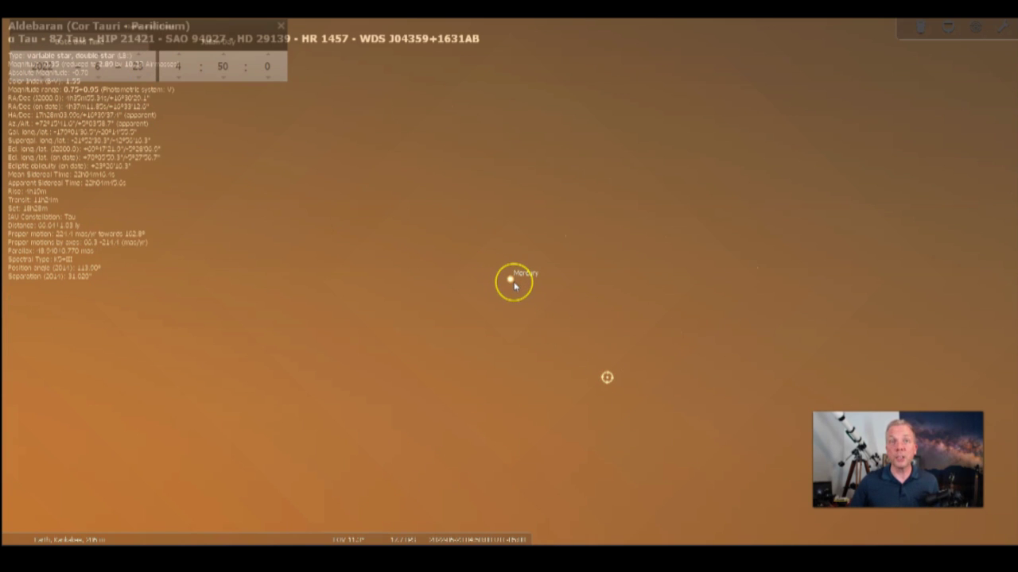
click(509, 281)
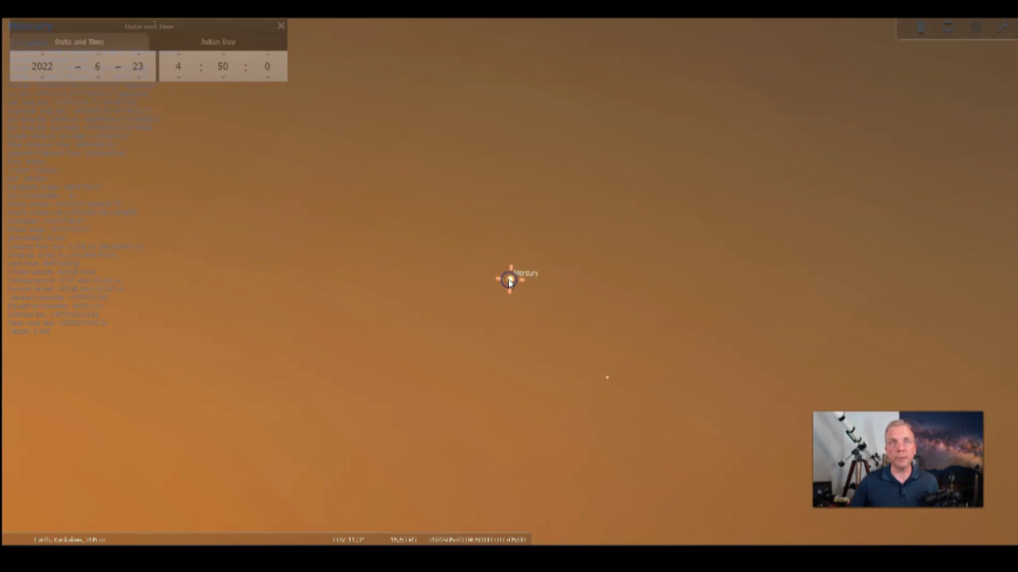
scroll(525, 334, down, 5)
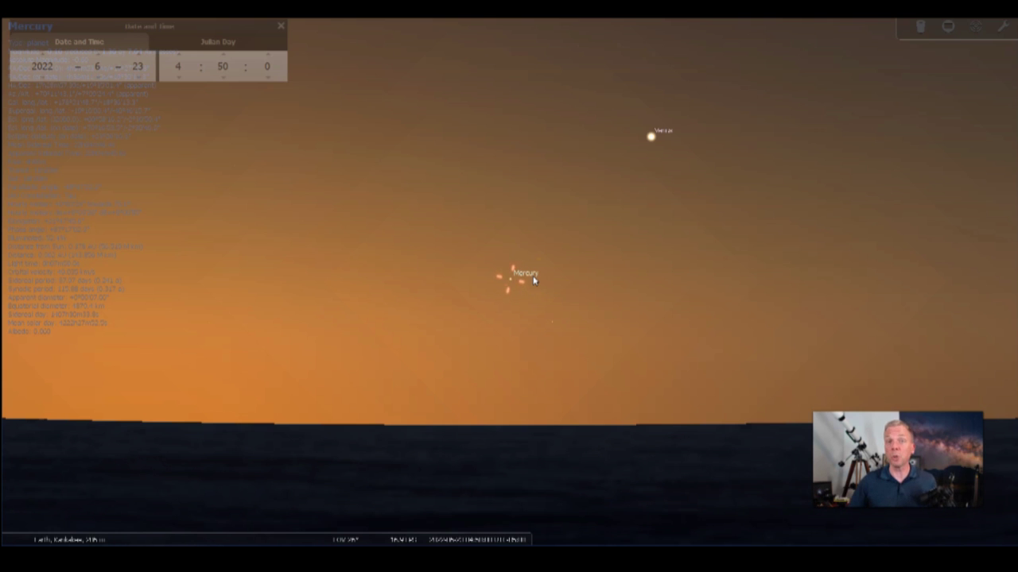
scroll(530, 280, down, 3)
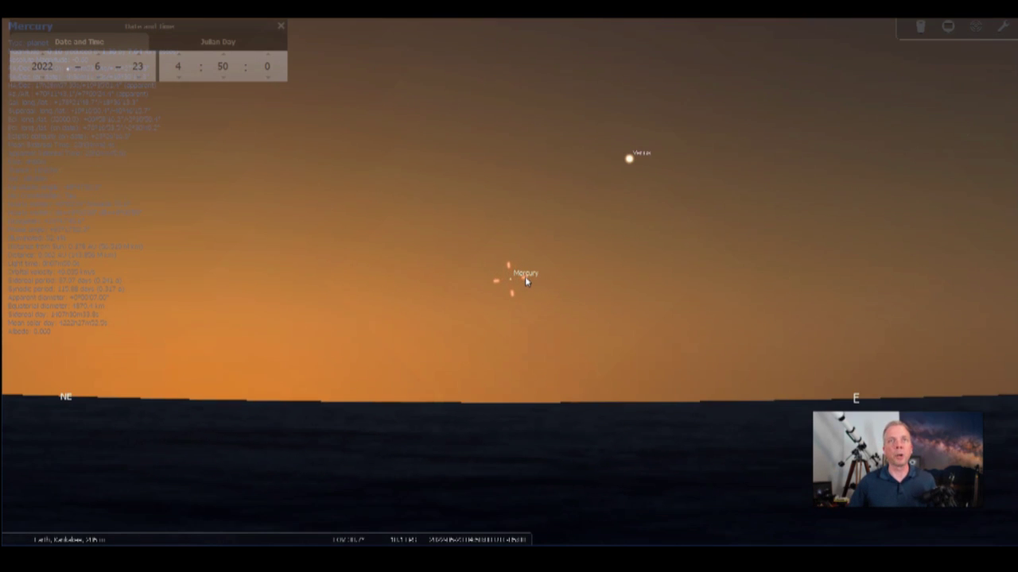
click(531, 276)
scroll(564, 238, down, 3)
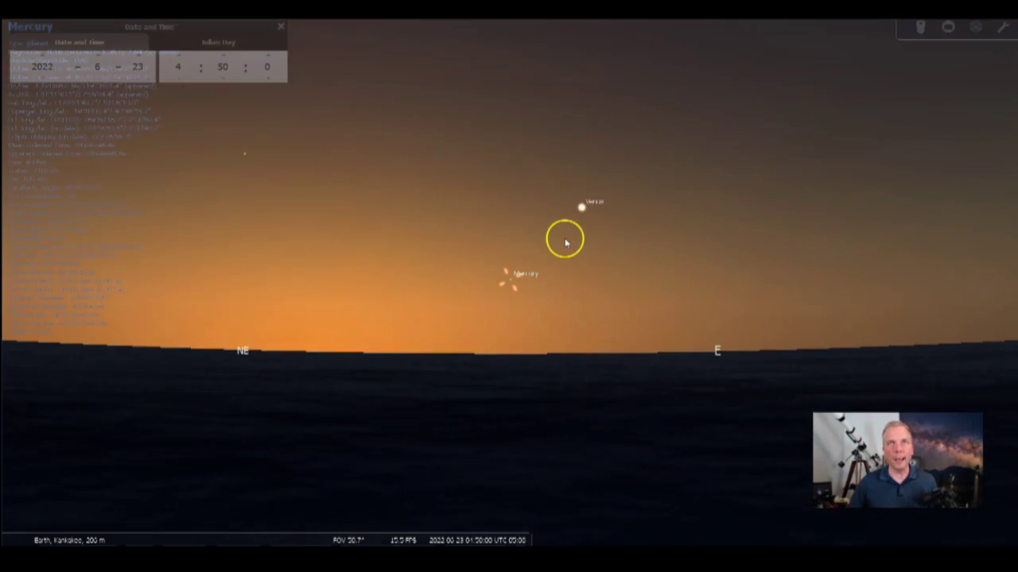
Pan up to the Moon, Mars and Jupiter and advance the date two days.
drag(572, 258, 397, 345)
drag(513, 234, 429, 310)
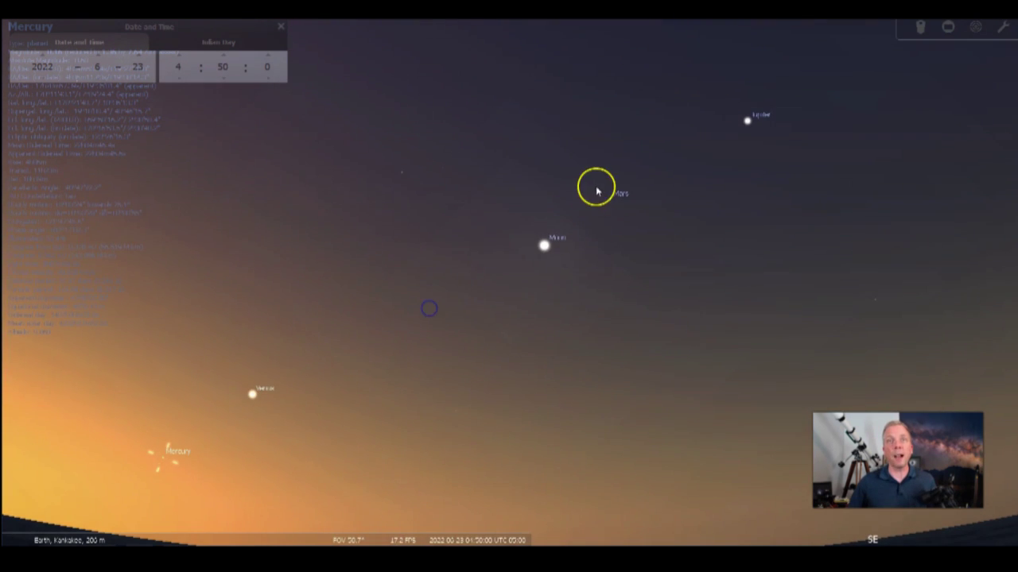
mouse_move(595, 189)
mouse_down()
mouse_move(565, 252)
mouse_move(525, 270)
mouse_up()
scroll(590, 229, up, 3)
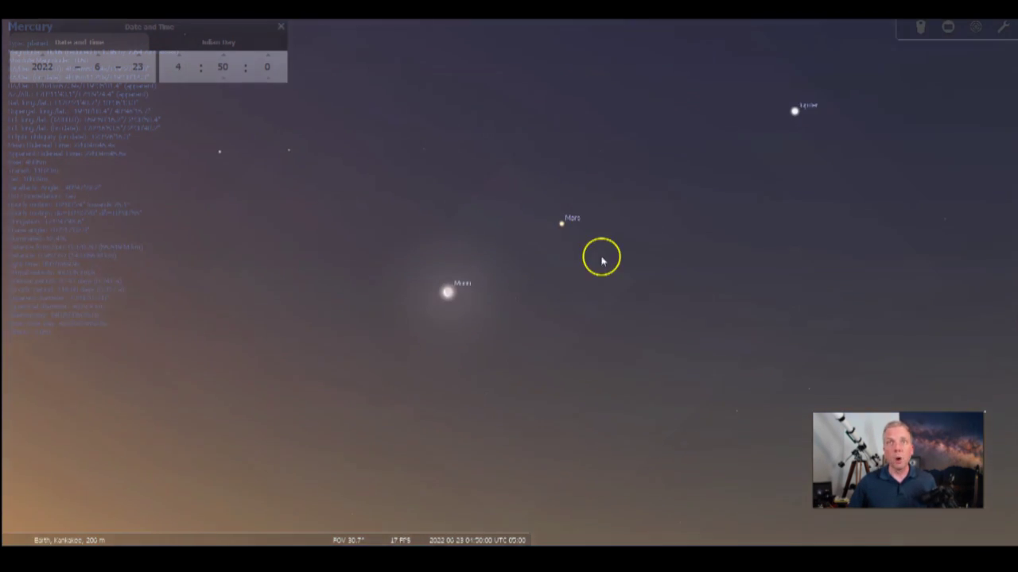
click(135, 57)
click(135, 57)
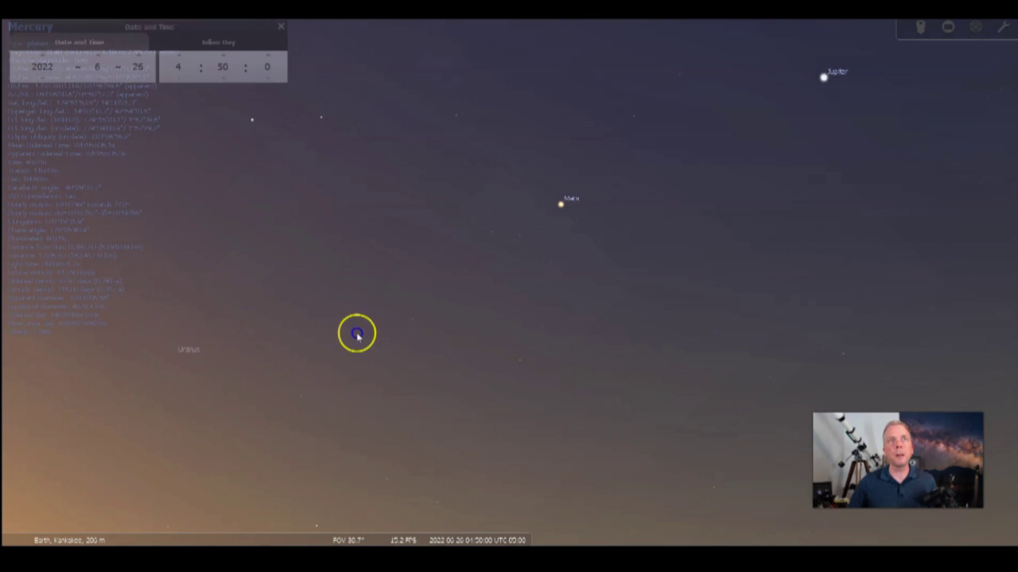
Select Uranus and frame it together with the Moon, Venus and the horizon.
mouse_move(357, 333)
mouse_down()
mouse_move(273, 386)
mouse_move(504, 234)
mouse_move(564, 177)
mouse_up()
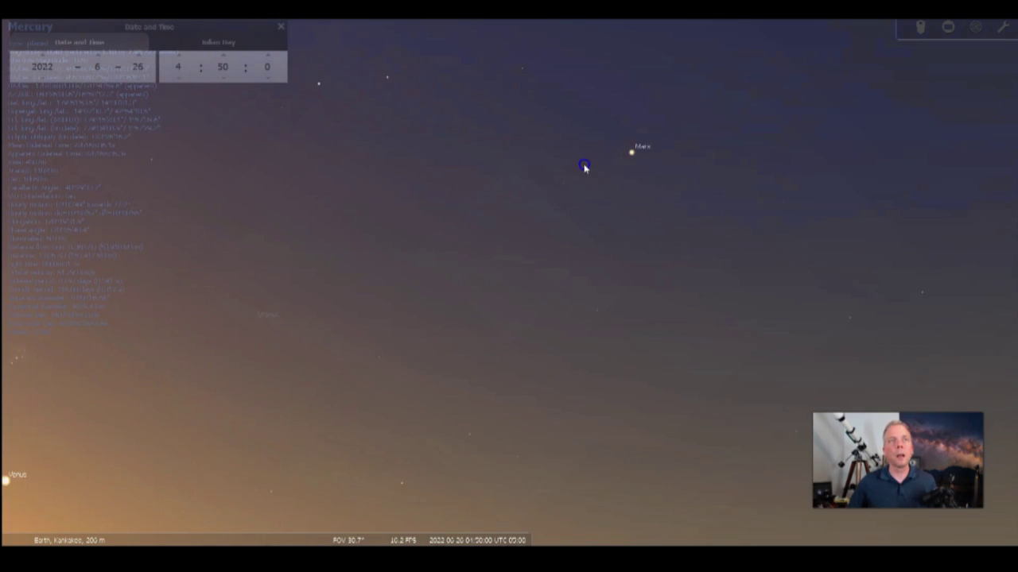
click(267, 318)
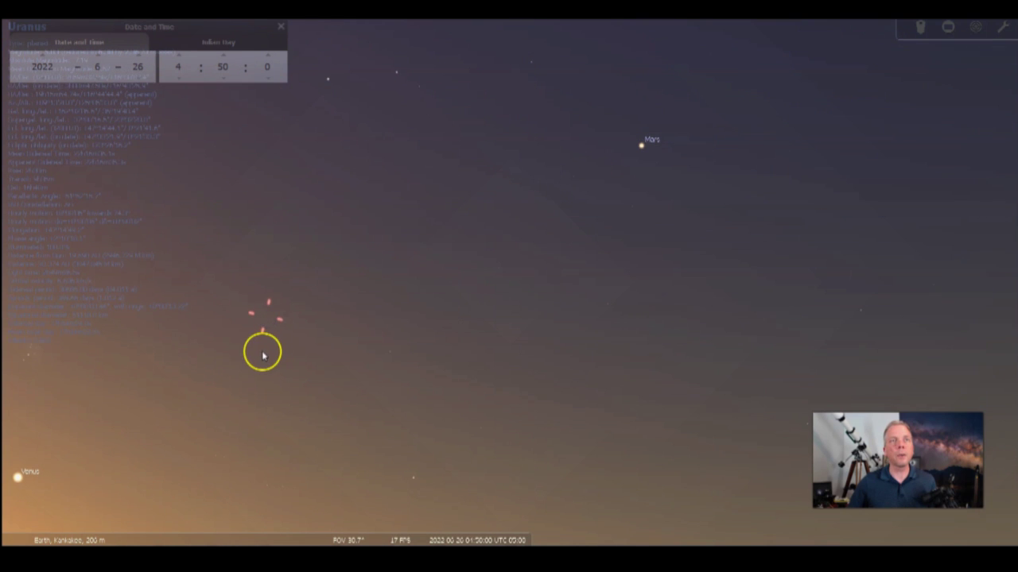
mouse_move(262, 356)
mouse_down()
mouse_move(404, 297)
mouse_move(445, 327)
mouse_move(461, 323)
mouse_up()
drag(324, 379, 322, 385)
Compare the Moon's position on June 24 and 25, settling on the 25th.
click(140, 74)
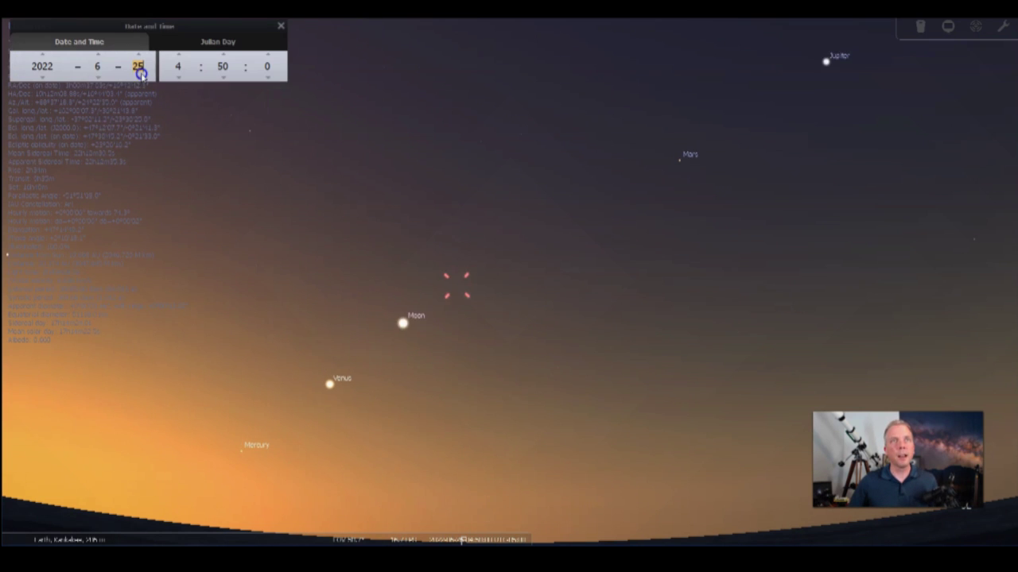
click(140, 74)
click(138, 54)
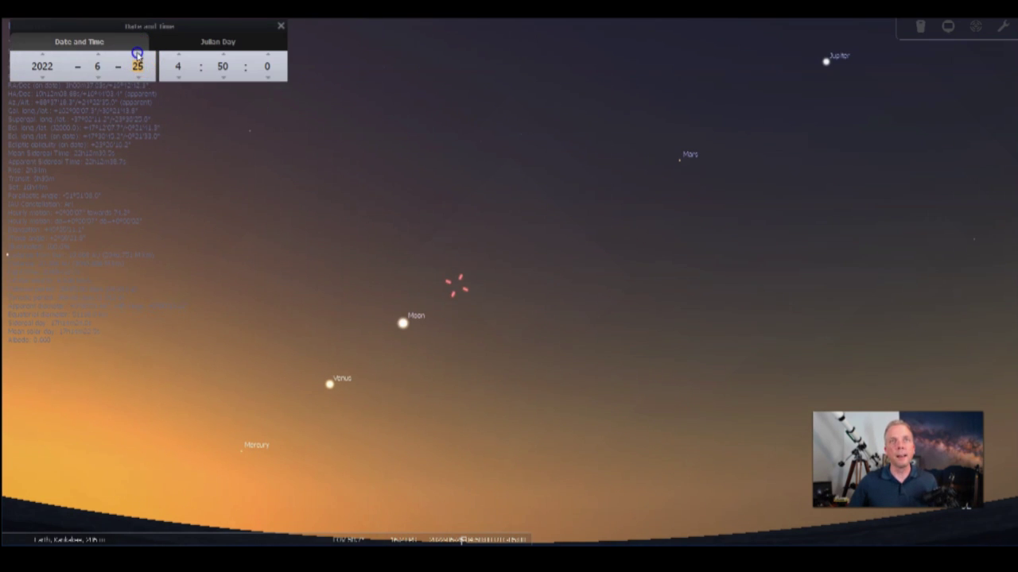
click(139, 73)
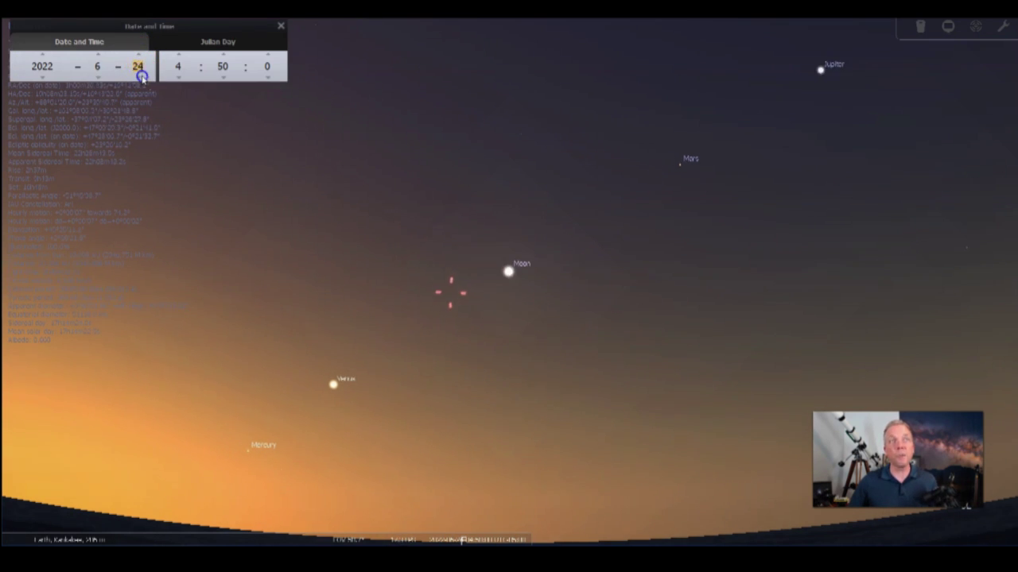
click(136, 54)
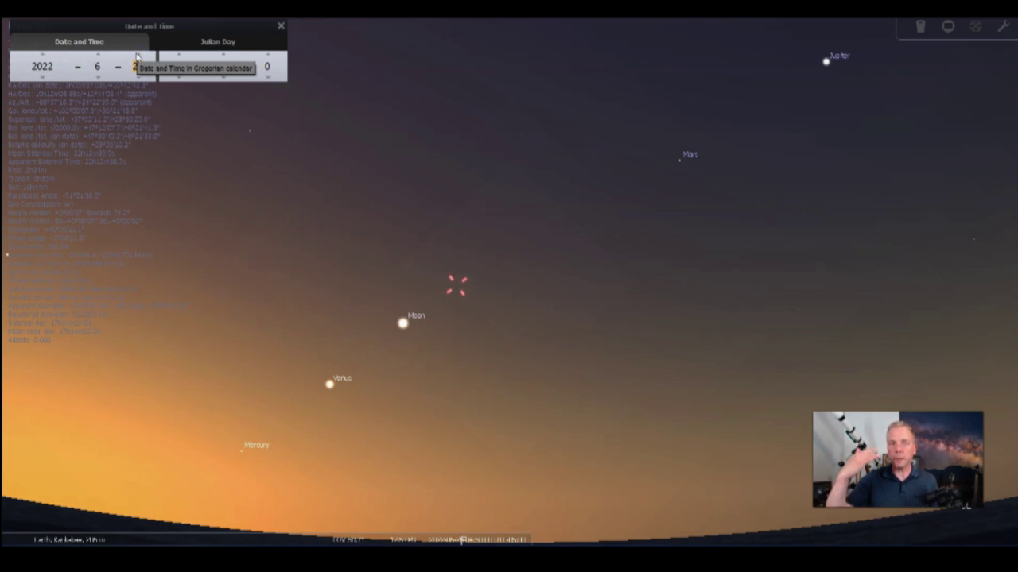
double_click(137, 67)
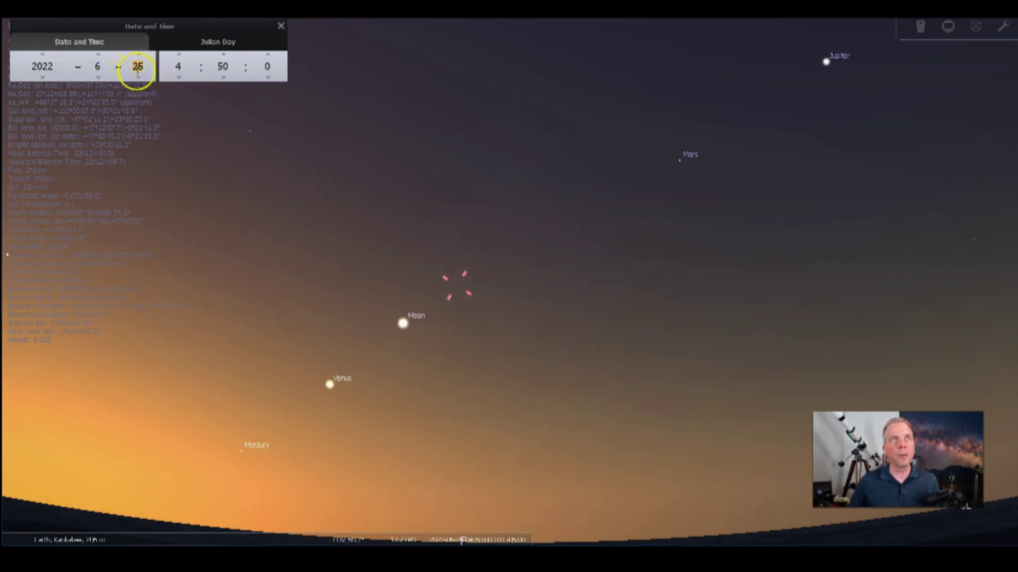
Frame Uranus and the Moon, then scroll the minutes to 35 and the day back to 24.
drag(450, 337, 495, 292)
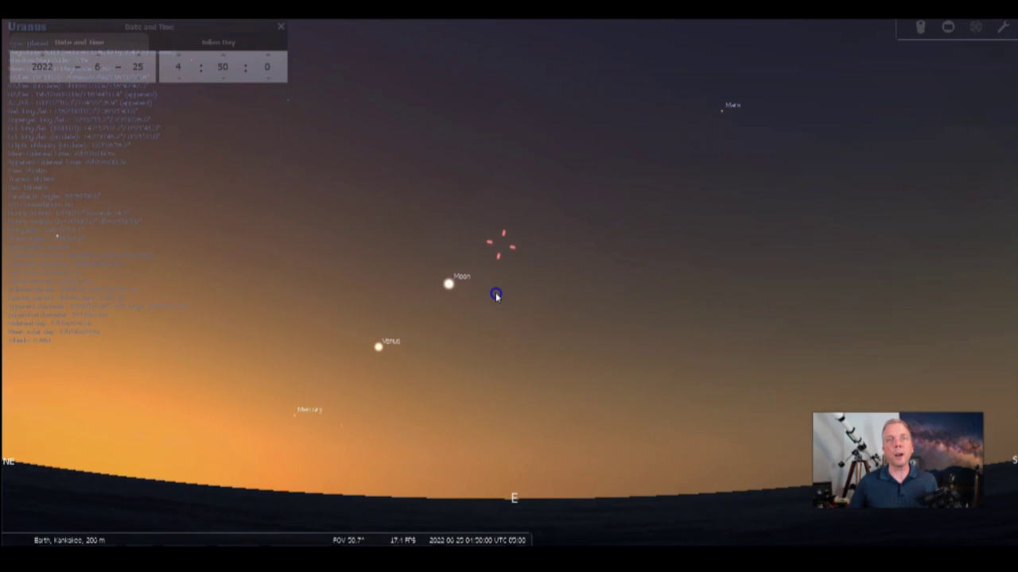
scroll(510, 365, up, 3)
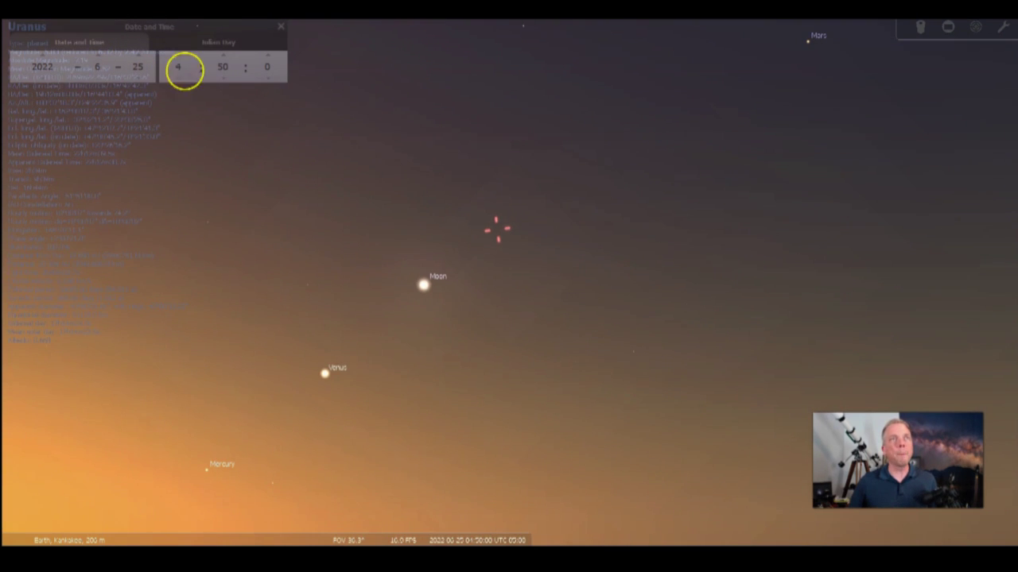
scroll(226, 79, down, 7)
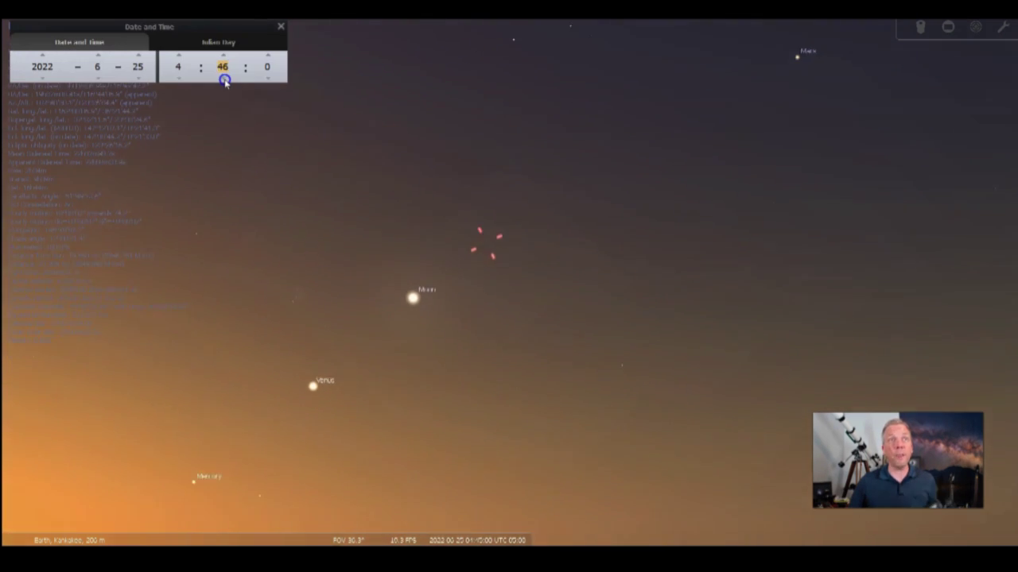
scroll(226, 83, down, 8)
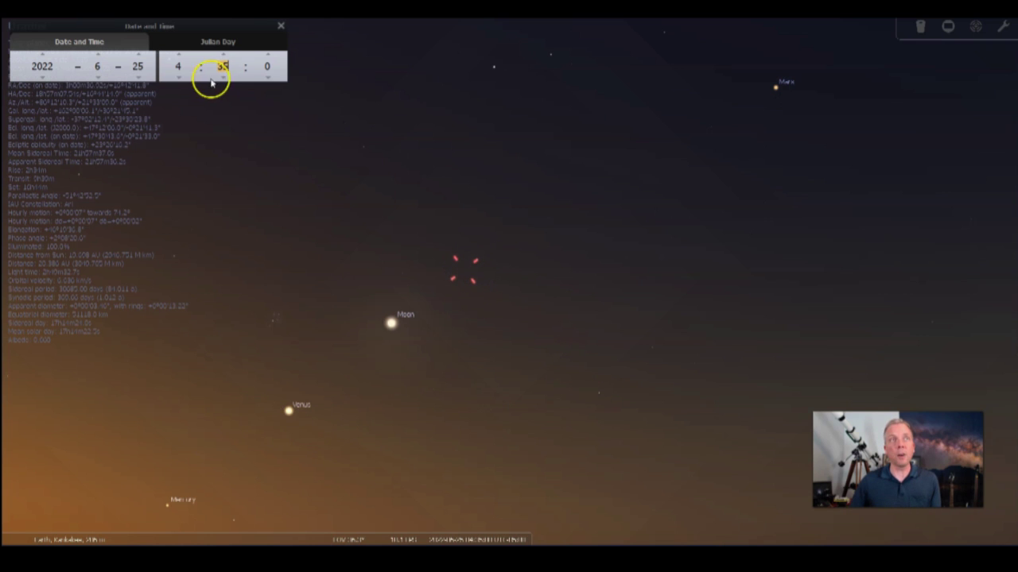
scroll(138, 66, down, 1)
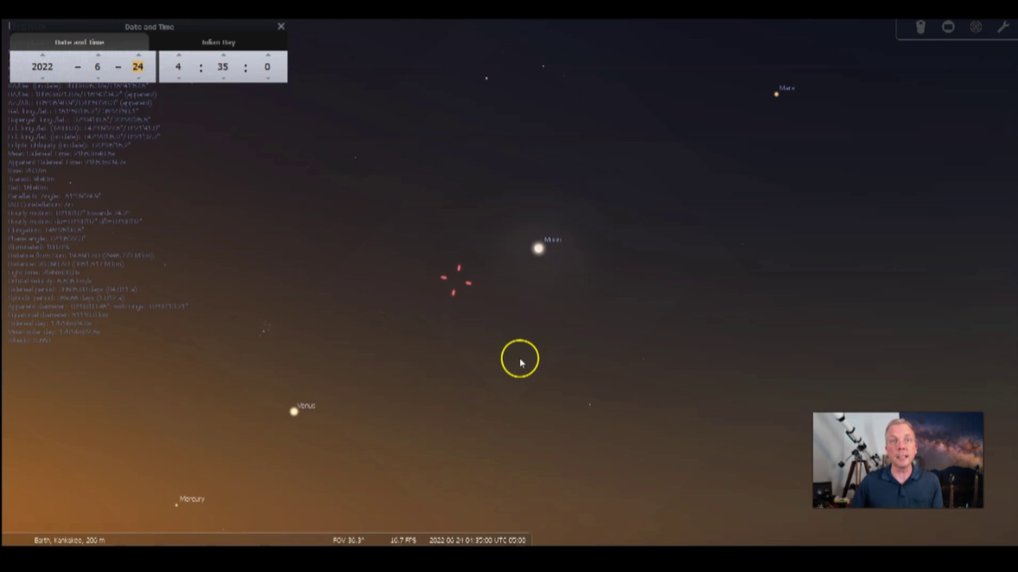
Set the date to June 23, select Uranus and zoom out around it.
scroll(509, 394, up, 2)
mouse_move(500, 397)
mouse_down()
mouse_move(475, 357)
mouse_move(472, 287)
mouse_up()
click(139, 79)
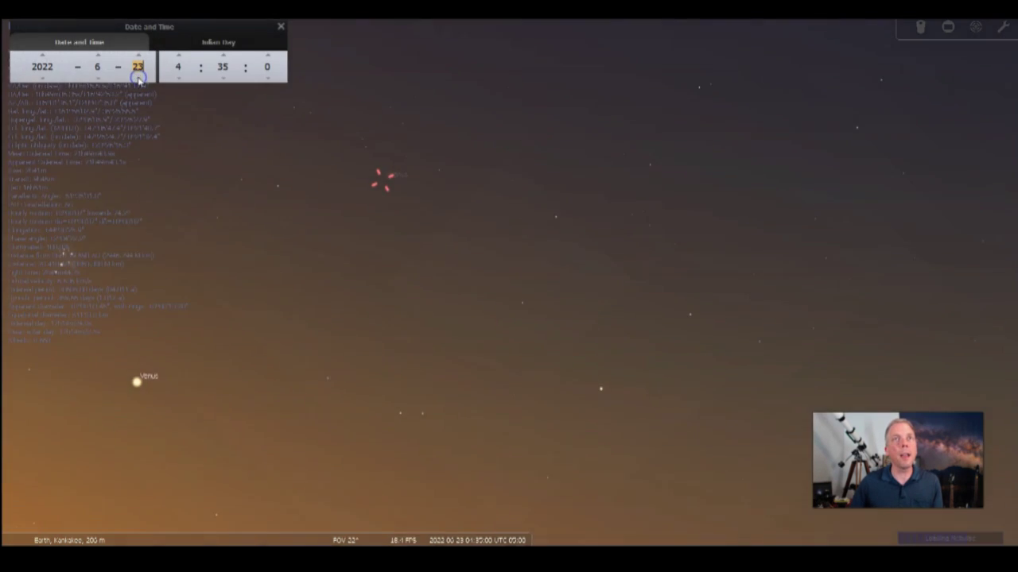
click(431, 180)
scroll(475, 173, up, 2)
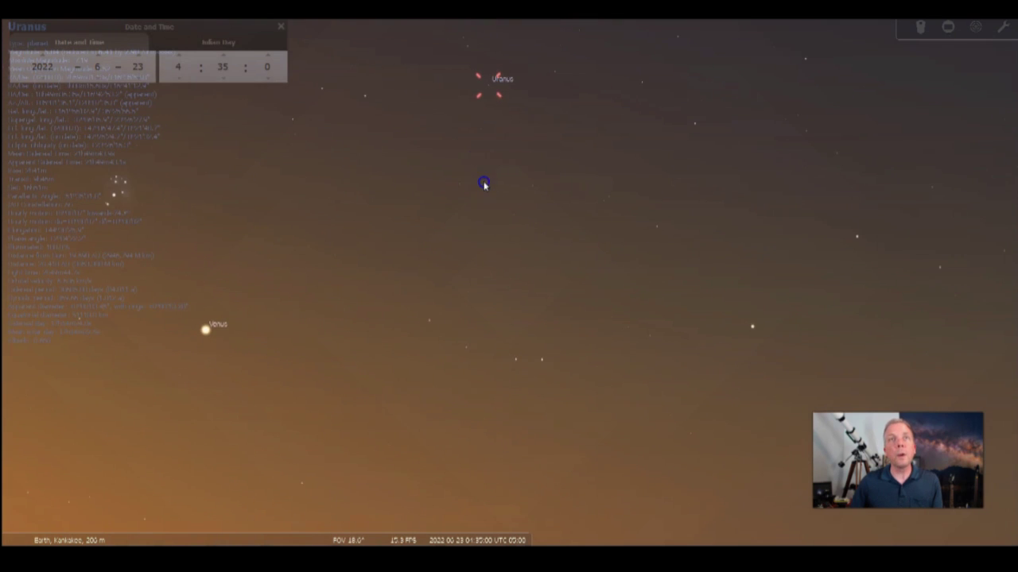
drag(484, 184, 493, 204)
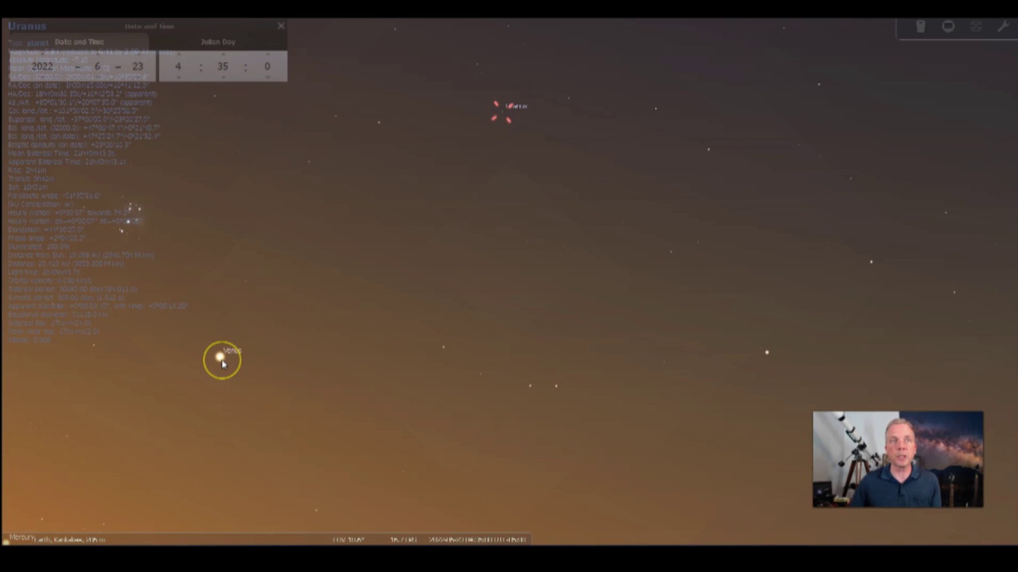
scroll(388, 306, down, 3)
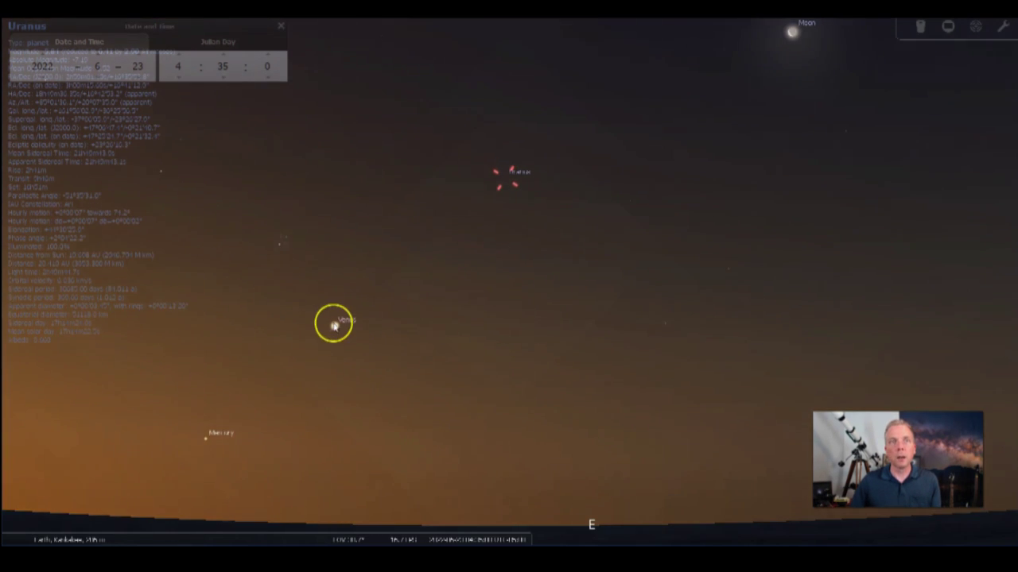
Select the star Menkar and zoom in on it as the star-hop start.
click(665, 324)
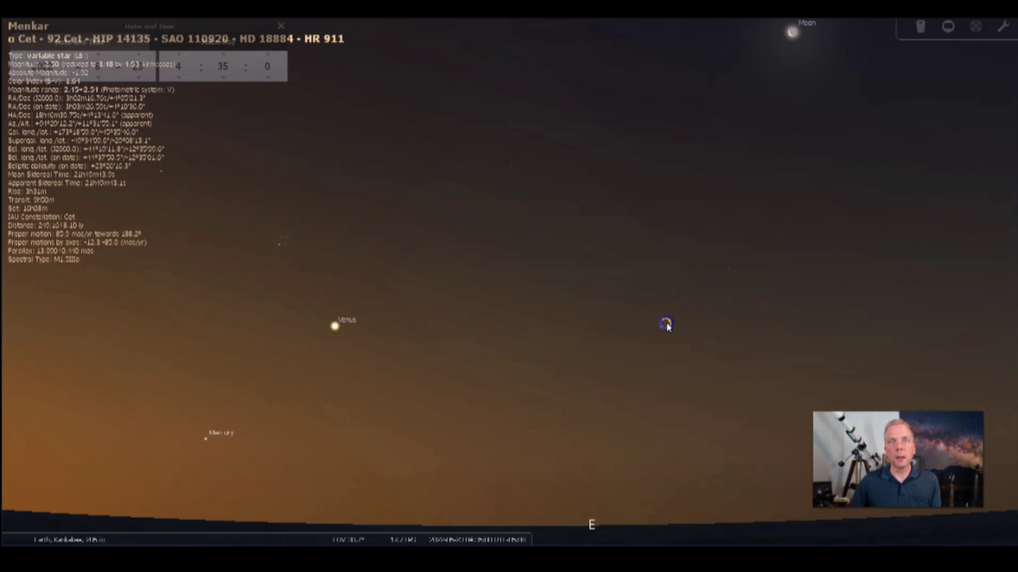
scroll(645, 279, up, 2)
scroll(619, 263, up, 2)
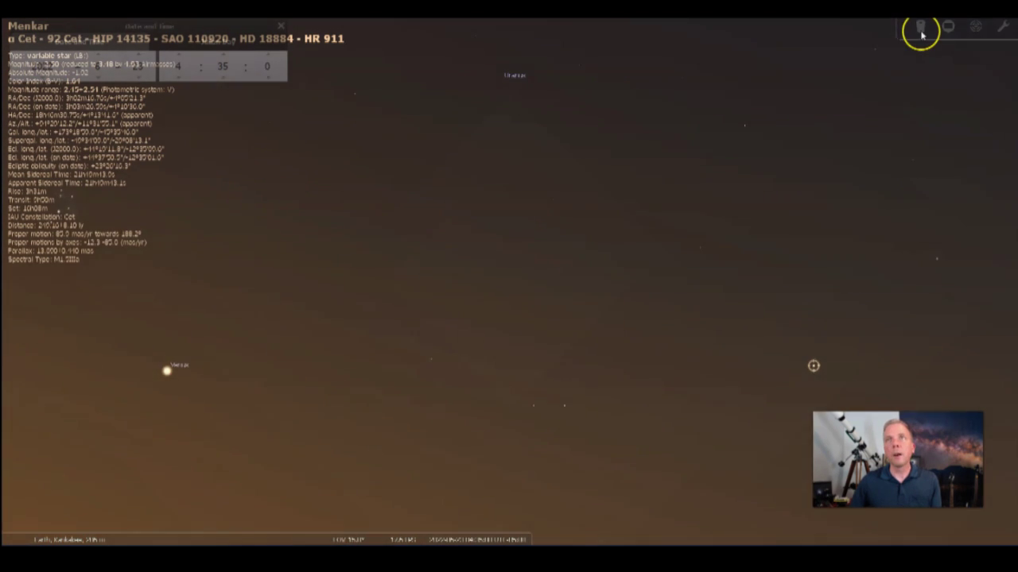
Enable the binocular ocular view and hop from Menkar via HIP 13923 and HIP 13982 to HIP 13878.
click(919, 28)
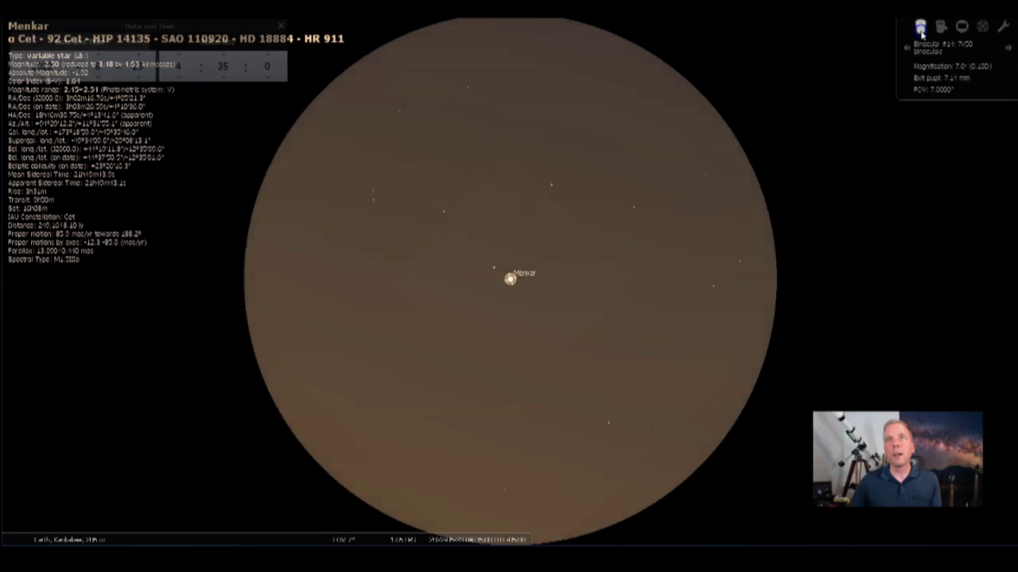
click(402, 113)
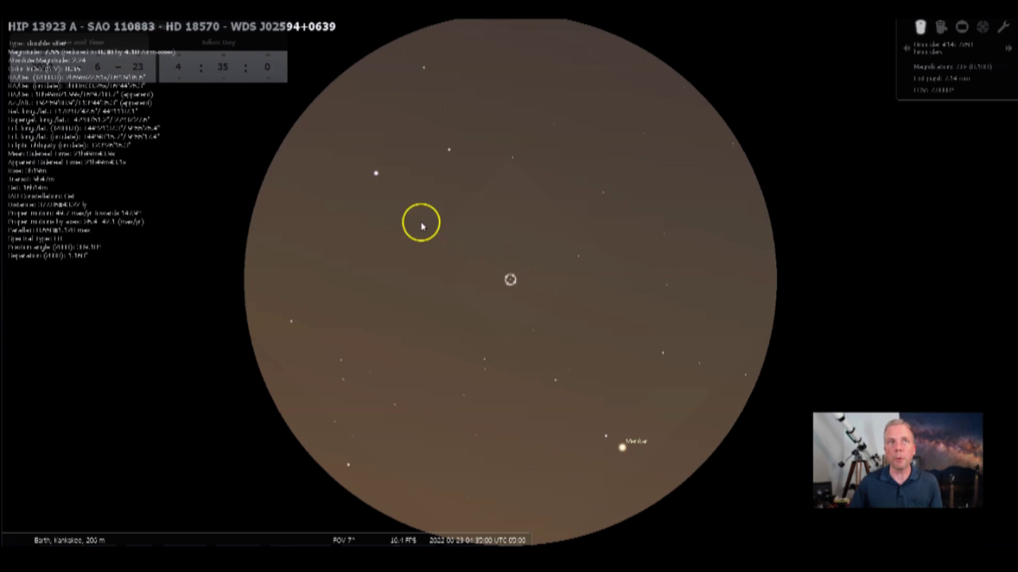
click(377, 173)
key(space)
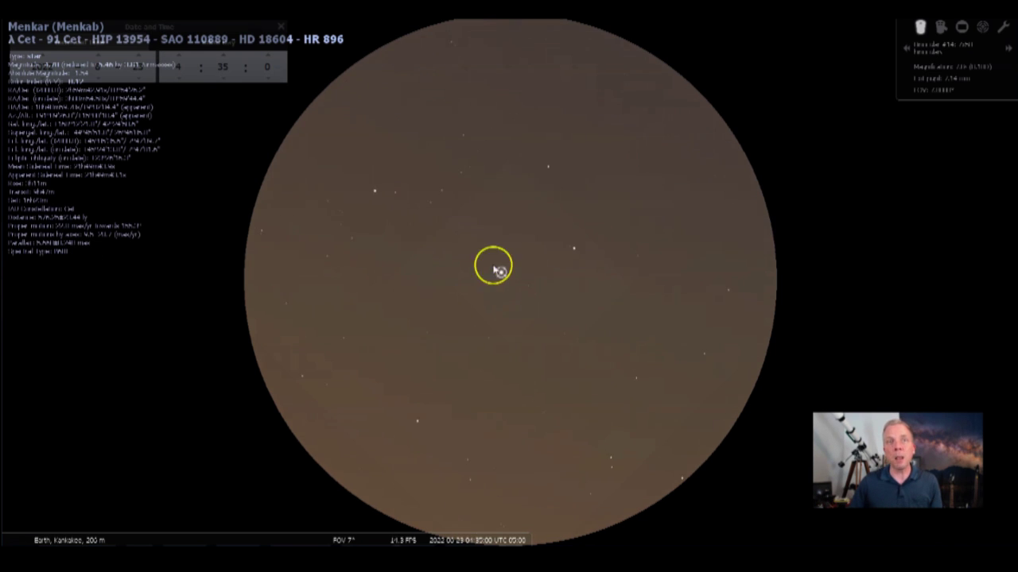
click(406, 198)
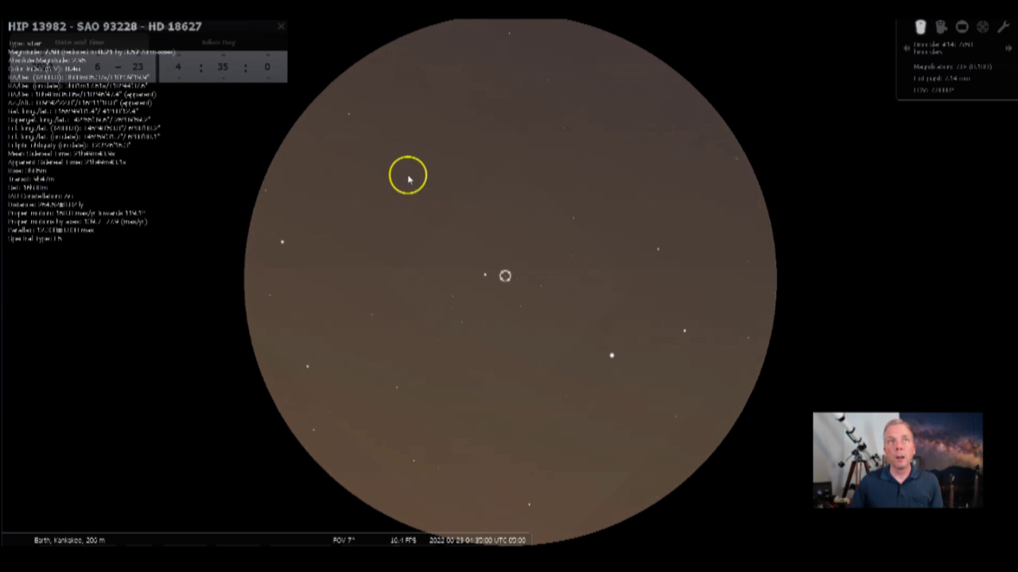
click(356, 119)
key(space)
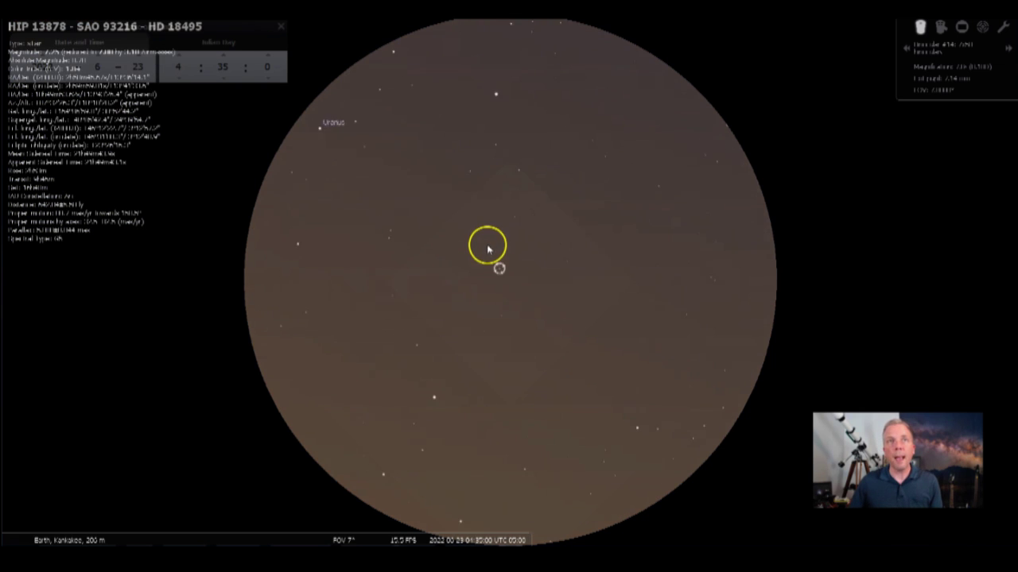
Continue hopping via HIP 13786, 45 Ari and Al Butain II, ending with Uranus centred.
click(371, 139)
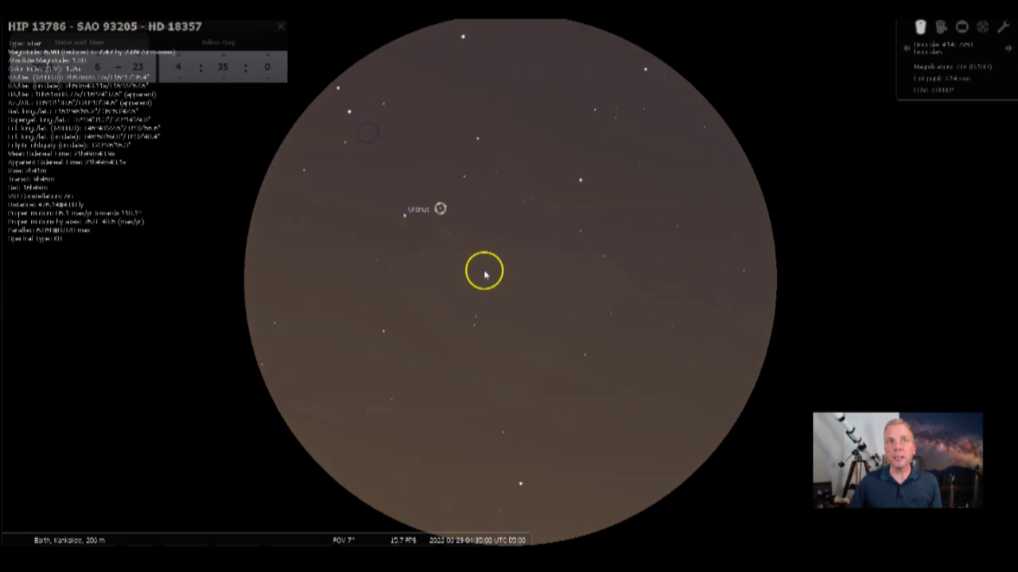
key(space)
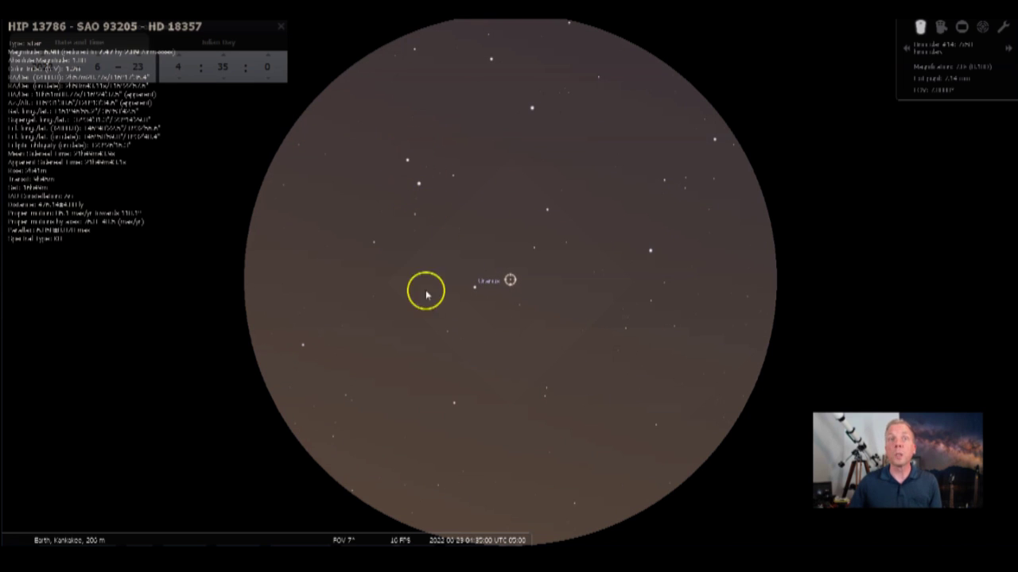
click(408, 163)
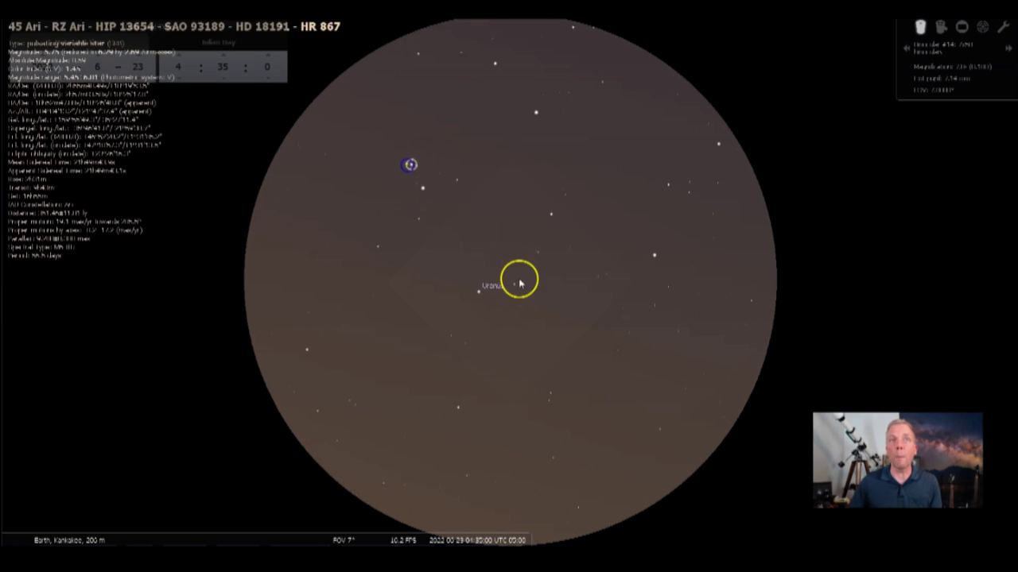
key(space)
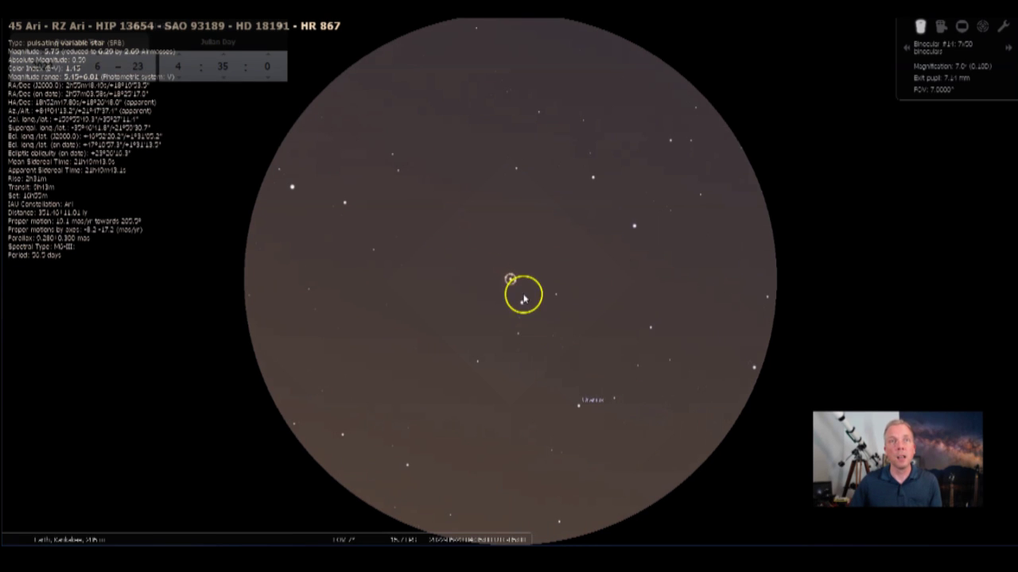
click(521, 303)
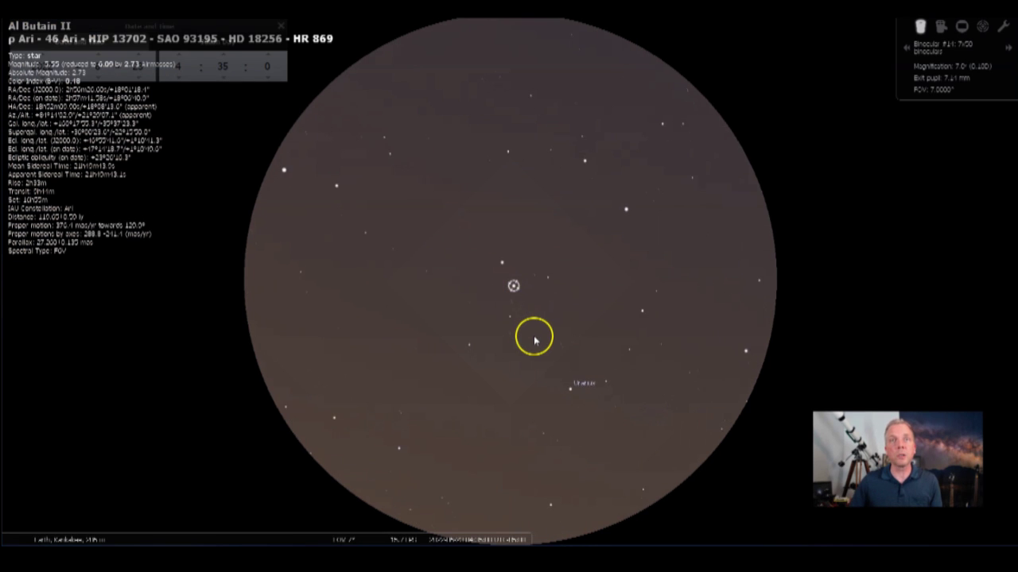
key(space)
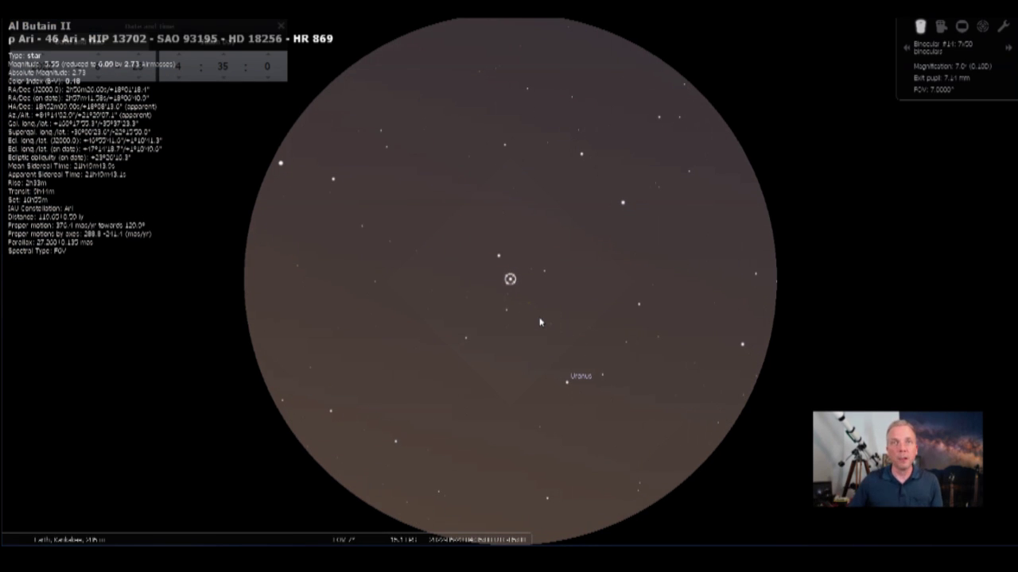
click(568, 385)
key(space)
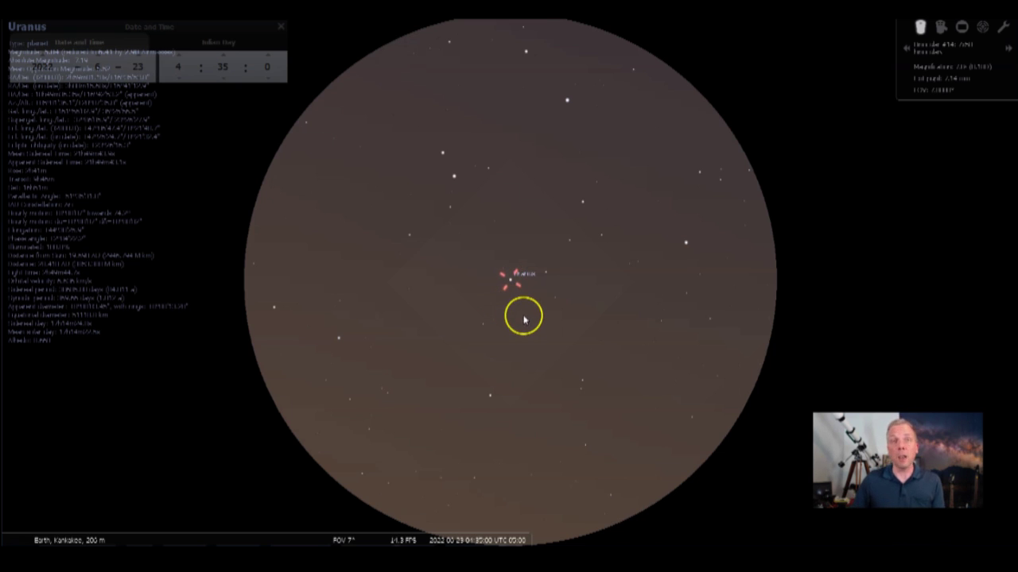
Turn off the binocular view, zoom out and pan southeast to Jupiter and Saturn.
click(922, 27)
scroll(685, 372, down, 10)
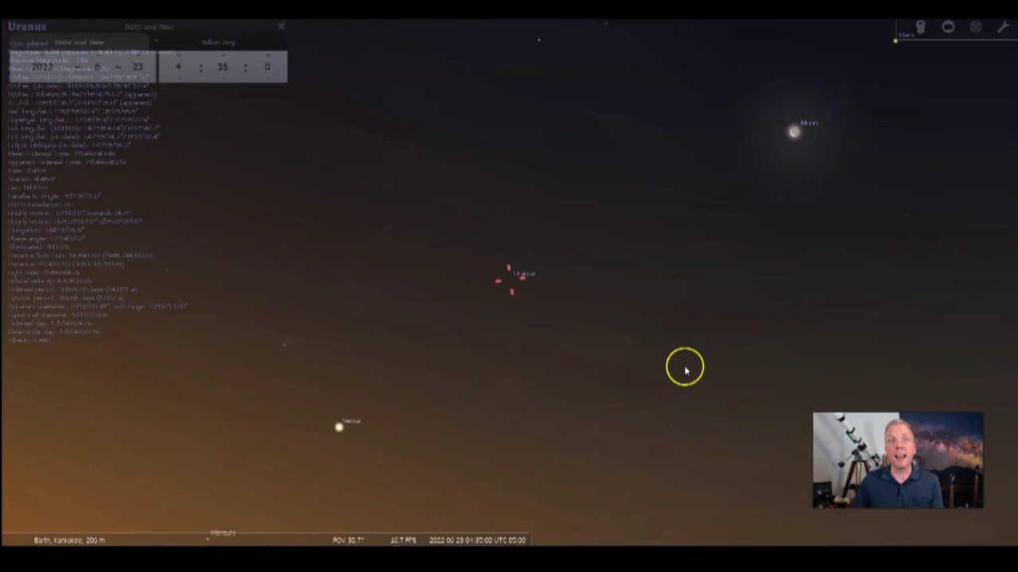
mouse_move(799, 229)
mouse_down()
mouse_move(641, 329)
mouse_move(565, 359)
mouse_up()
drag(854, 236, 718, 260)
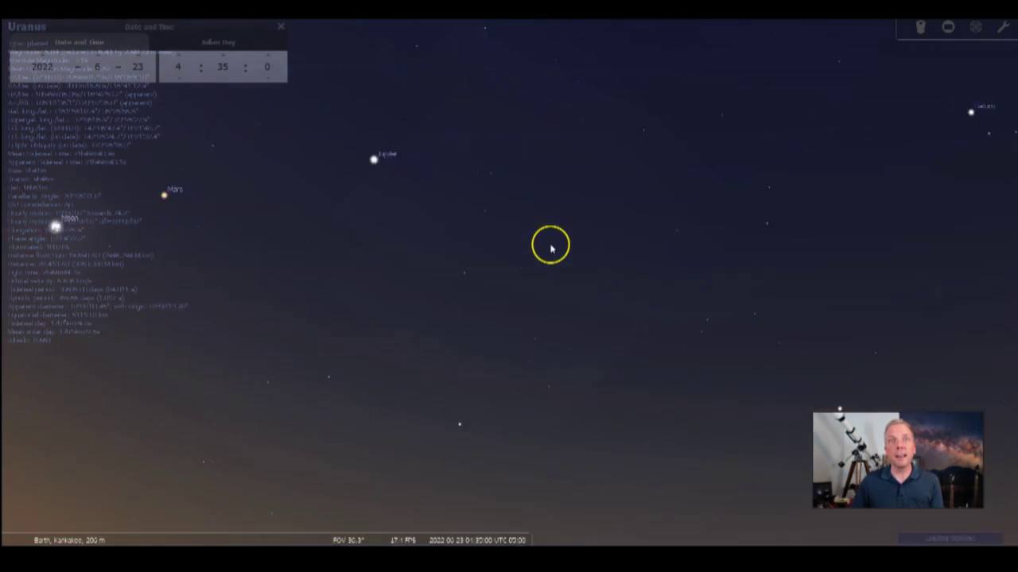
mouse_move(574, 205)
mouse_down()
mouse_move(405, 296)
mouse_move(469, 321)
mouse_up()
Select Neptune between Jupiter and Saturn to show its details, then zoom out.
scroll(434, 275, up, 2)
click(383, 240)
scroll(406, 267, down, 1)
mouse_move(329, 538)
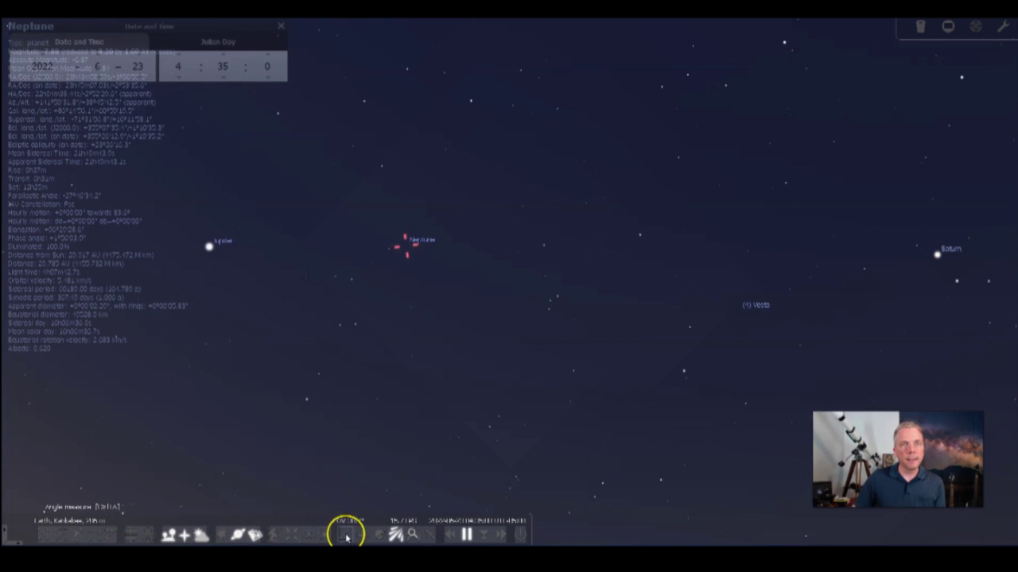
Measure the angle from Jupiter to Saturn past Neptune, then view Jupiter in the 7x50 binoculars.
key(ctrl+a)
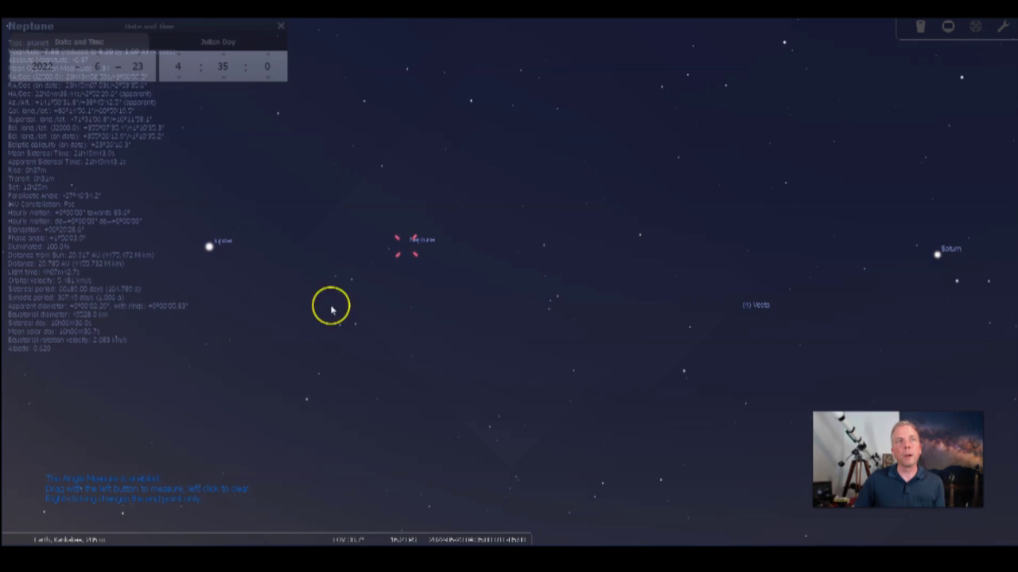
mouse_move(211, 247)
mouse_down()
mouse_move(880, 231)
mouse_move(940, 256)
mouse_up()
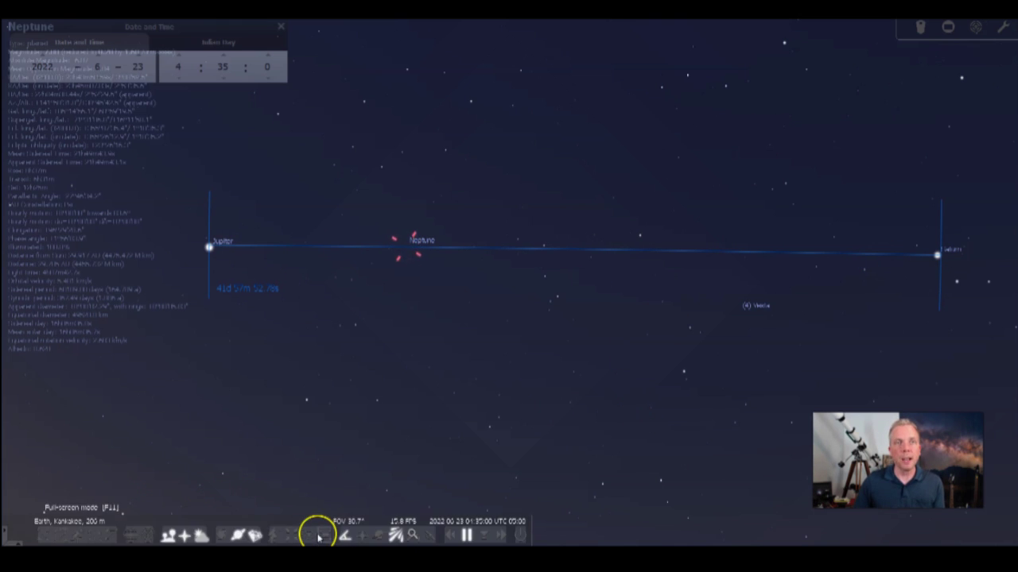
click(342, 538)
click(210, 248)
key(ctrl+o)
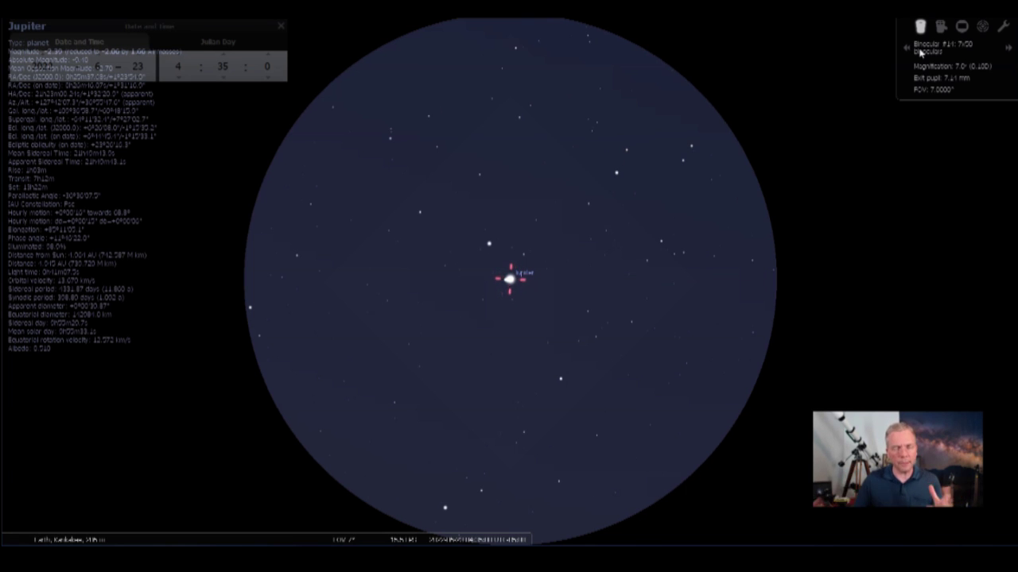
Star-hop from Jupiter via HIP 1545, HIP 1189 A, HIP 521, BU Psc and 27 Psc to HIP 267.
click(649, 260)
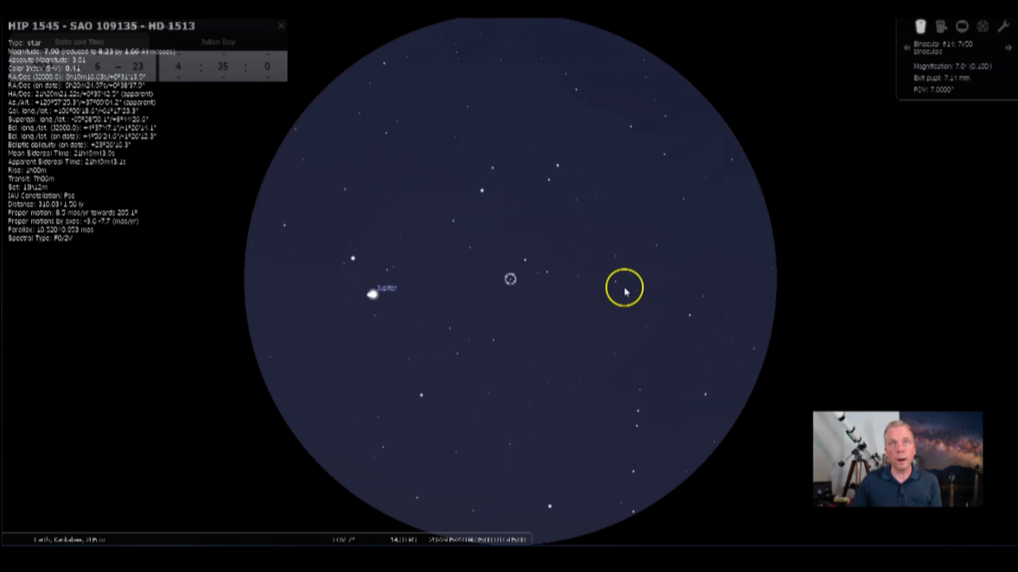
click(616, 281)
right_click(653, 269)
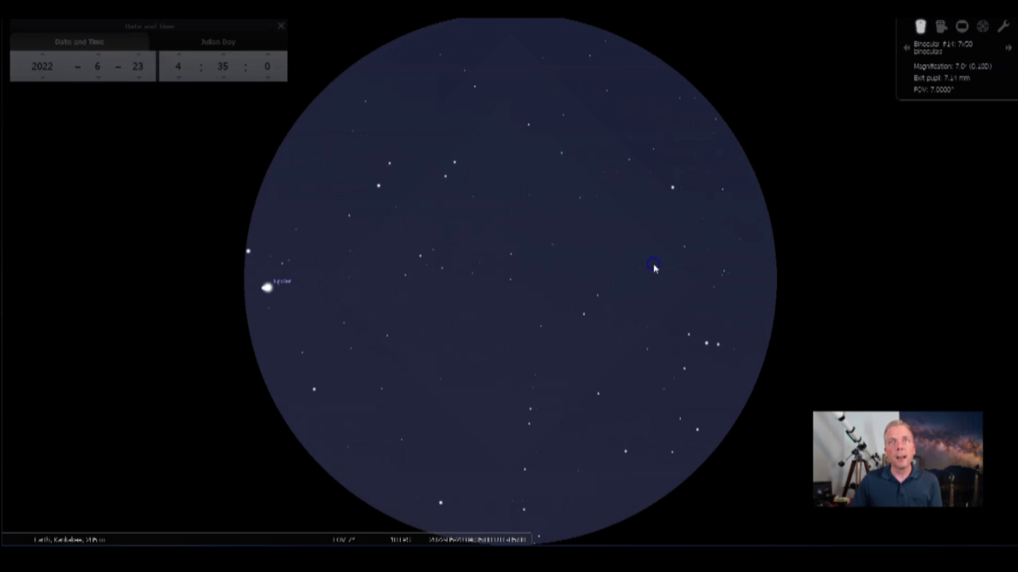
click(680, 253)
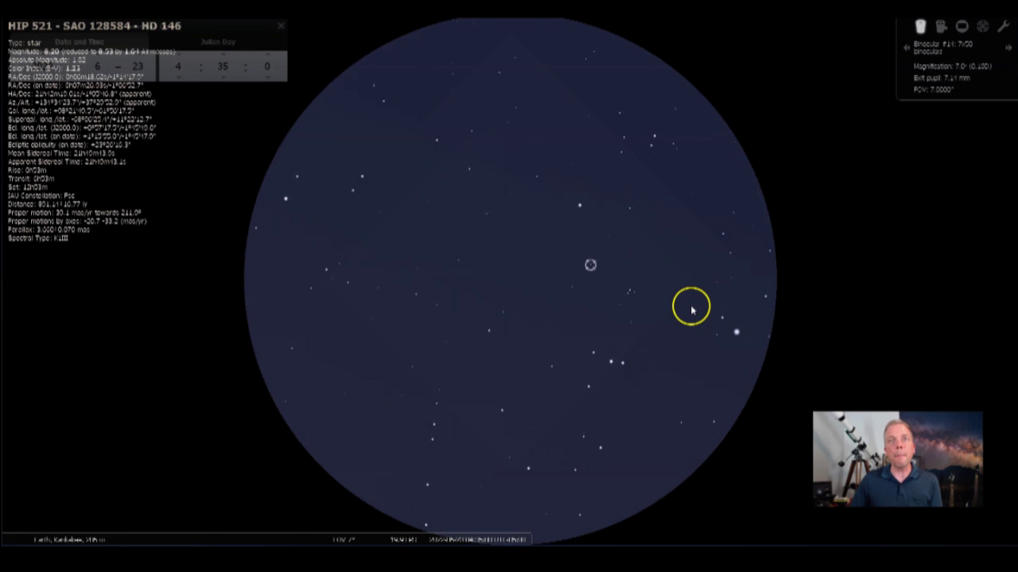
click(653, 338)
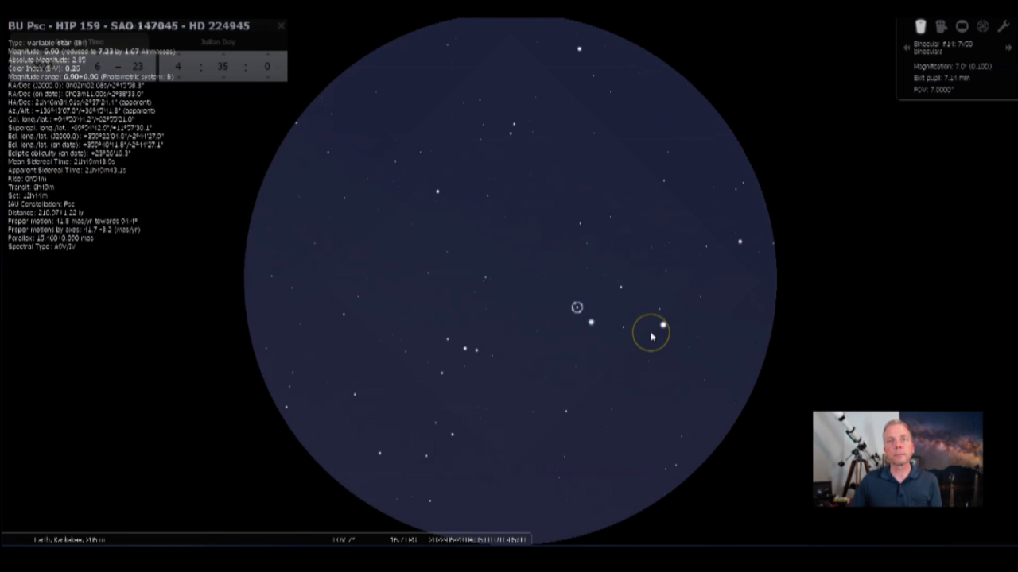
click(626, 333)
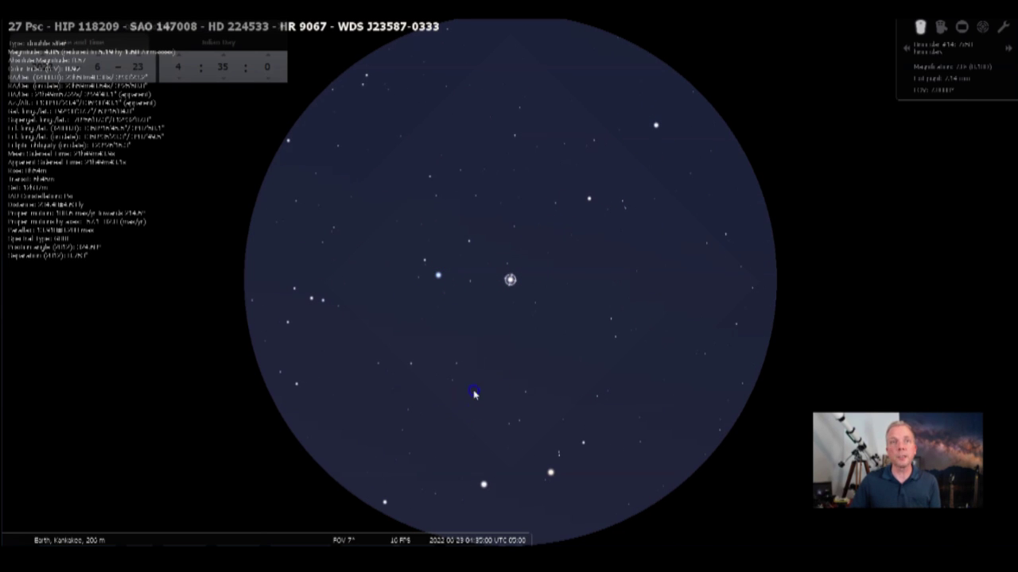
right_click(474, 334)
click(459, 364)
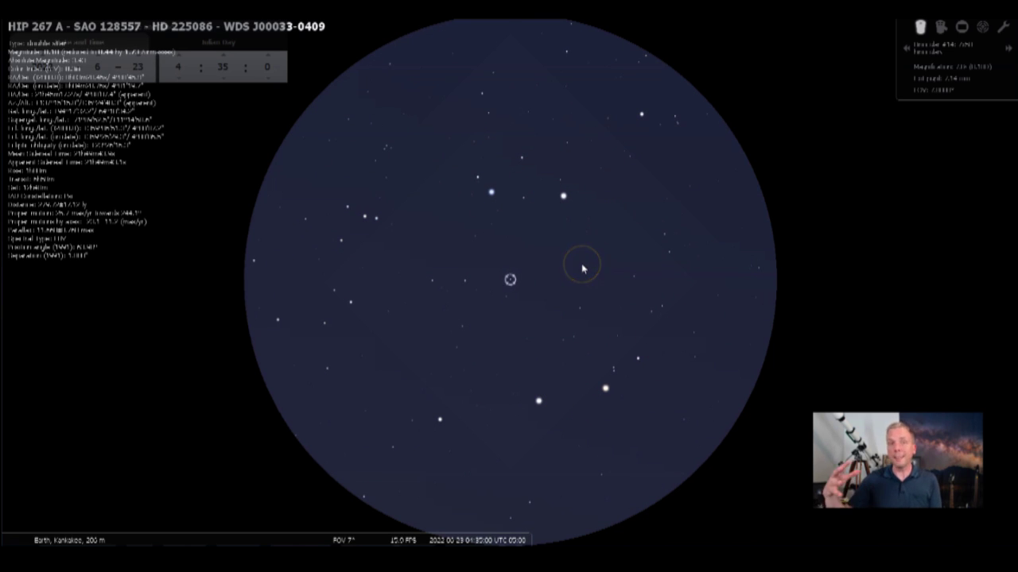
Hop from 27 Psc through 24 Psc and 20 Psc, centring HIP 117112 beside Neptune.
click(563, 196)
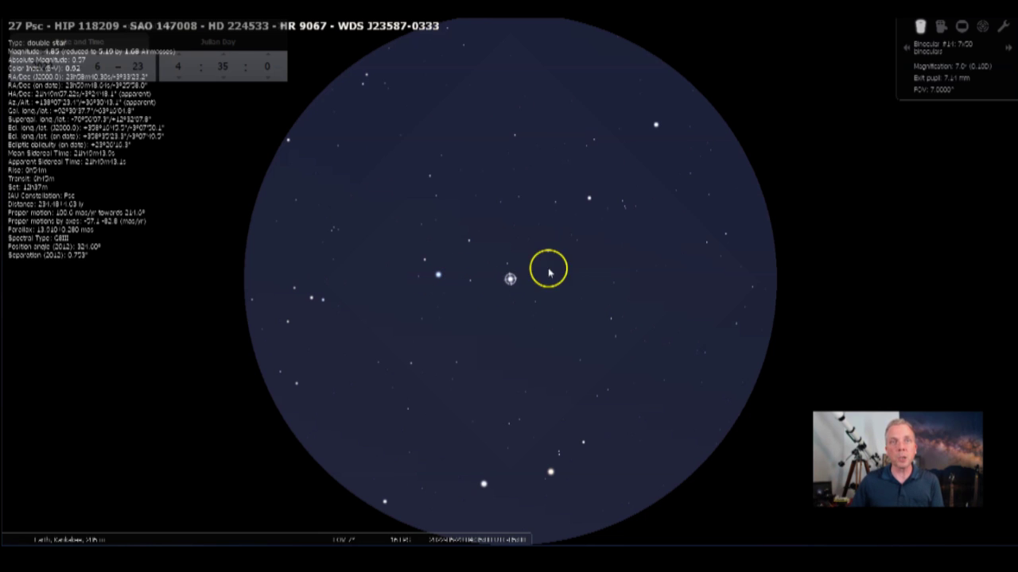
click(589, 198)
click(589, 198)
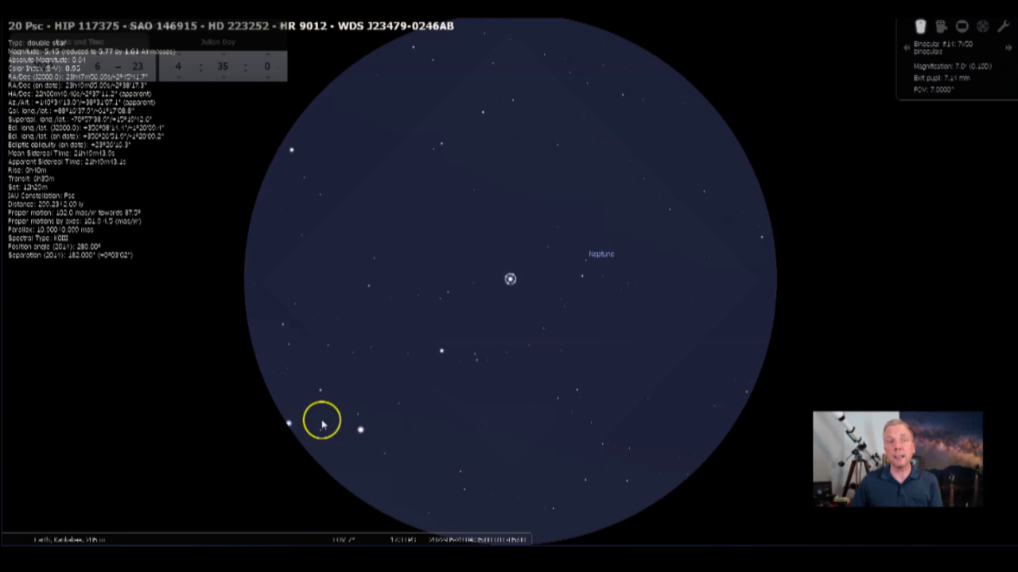
click(581, 278)
key(space)
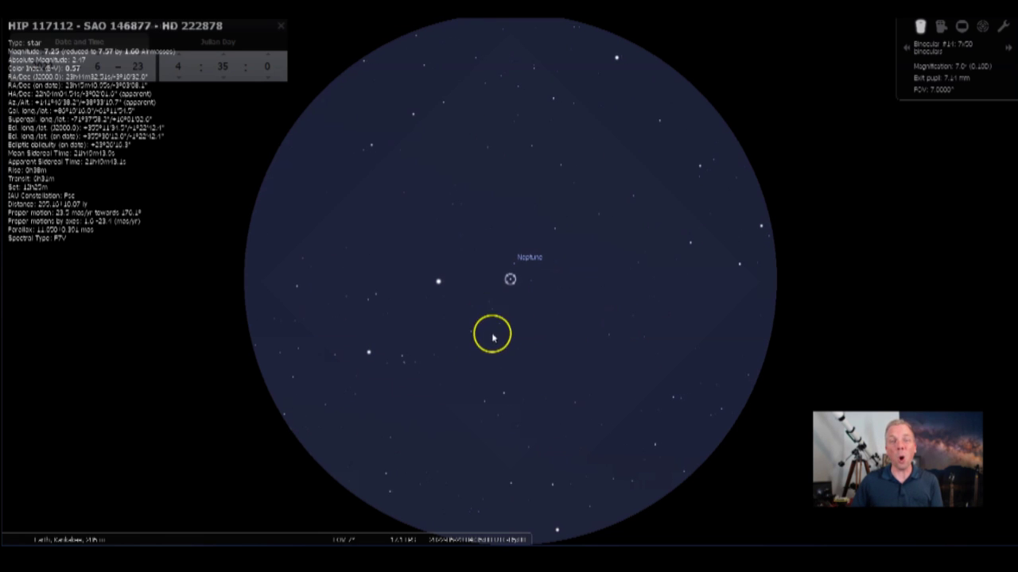
Identify Neptune, close the Date and Time panel, and reselect HIP 117112.
click(513, 268)
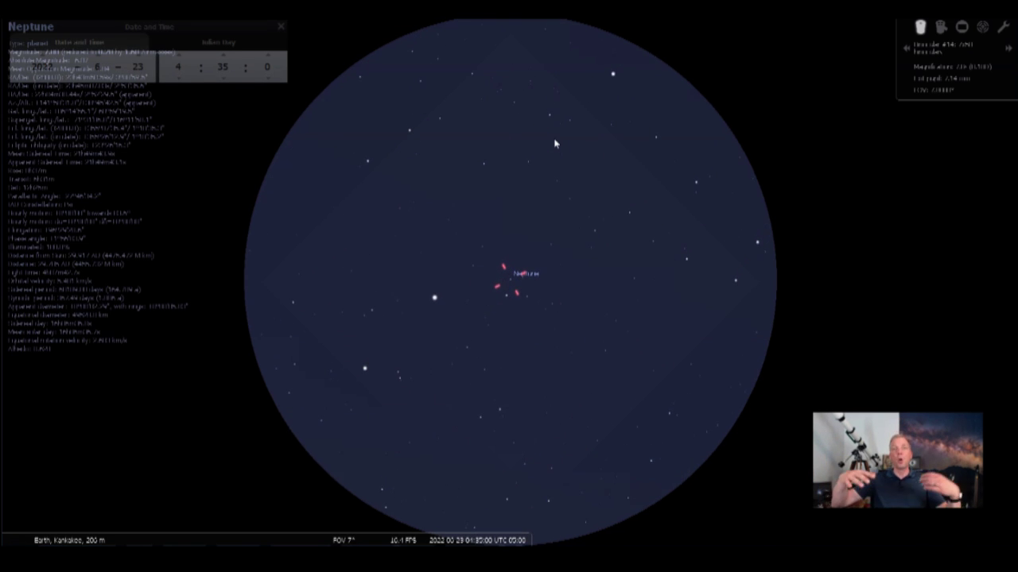
click(528, 140)
click(279, 30)
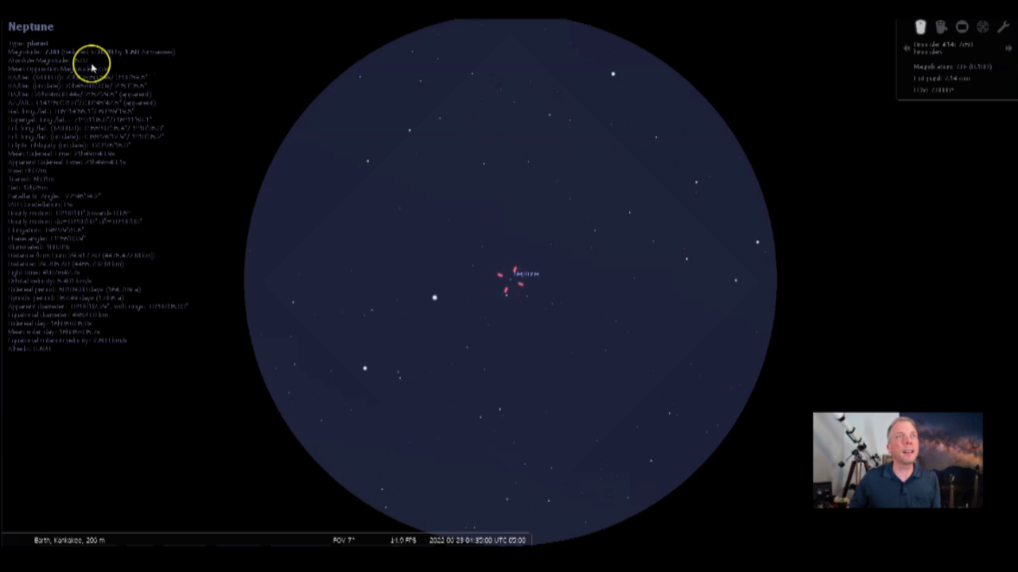
click(507, 296)
Centre HIP 117112, then select Neptune to list its planetary details.
key(space)
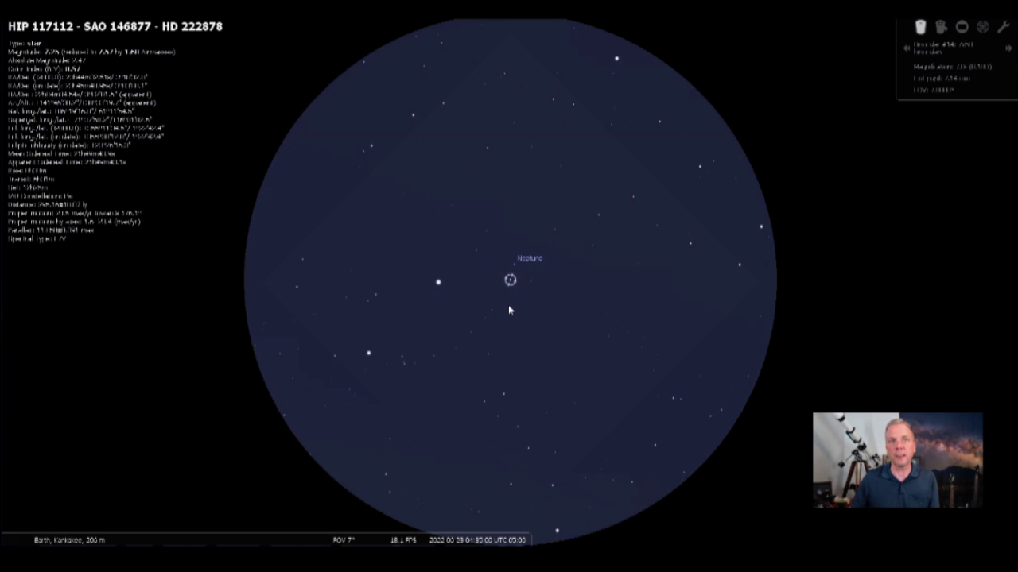
click(517, 264)
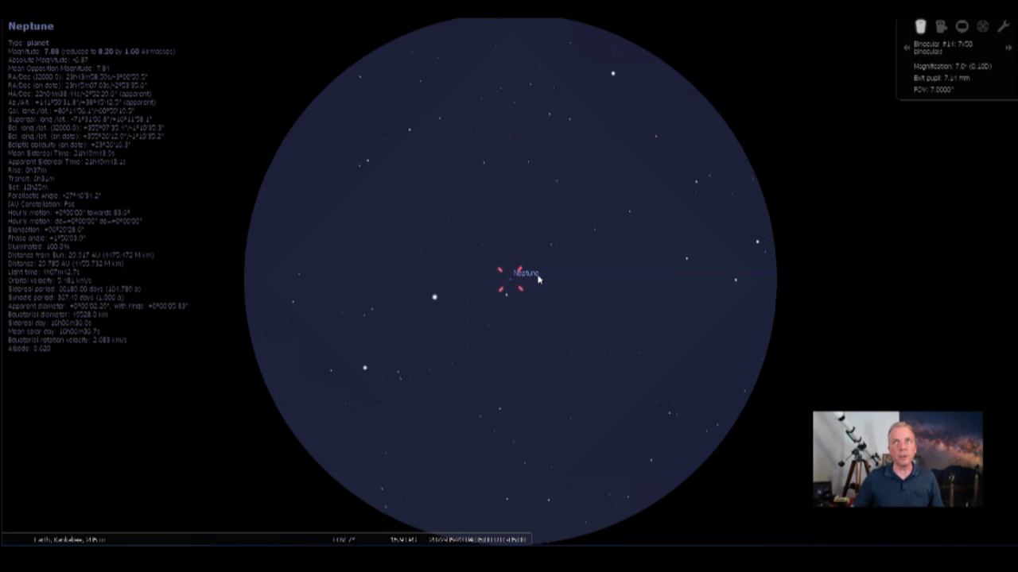
Leave the binocular view and pan out to show Venus, Mercury and the horizon.
click(921, 27)
scroll(664, 344, down, 5)
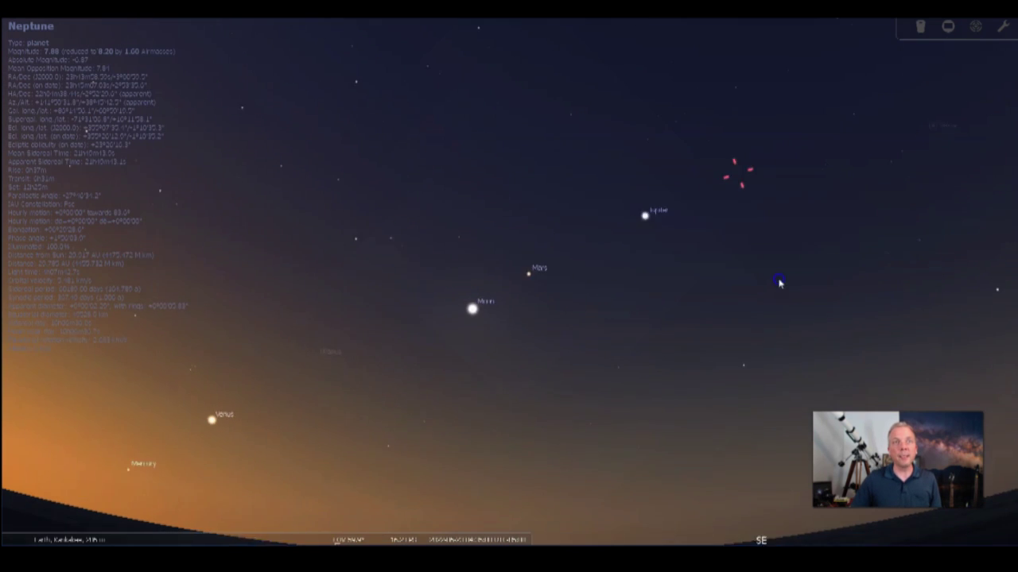
drag(595, 362, 827, 278)
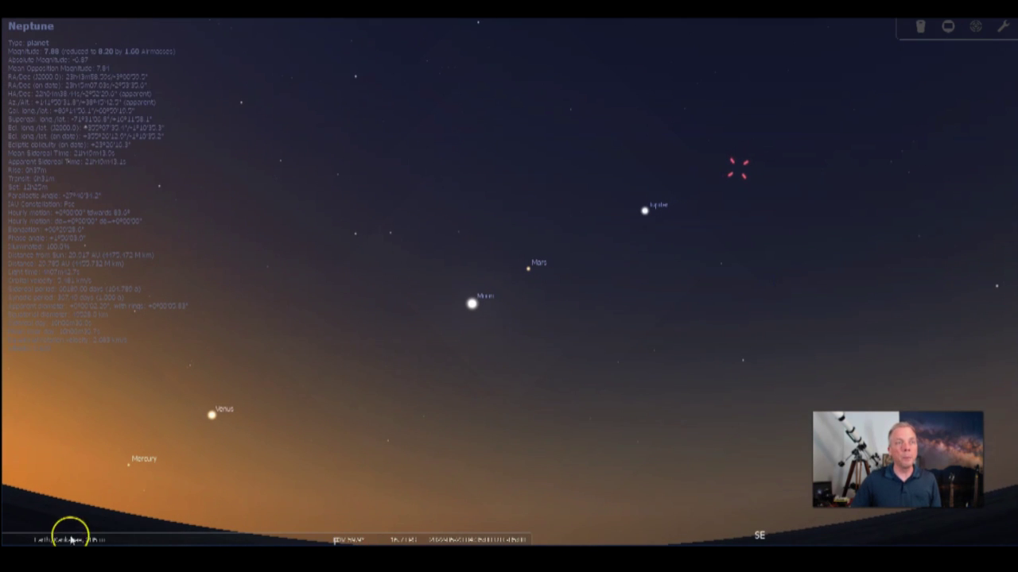
Advance the date day by day from June 23 to June 27 and select the Moon.
click(21, 326)
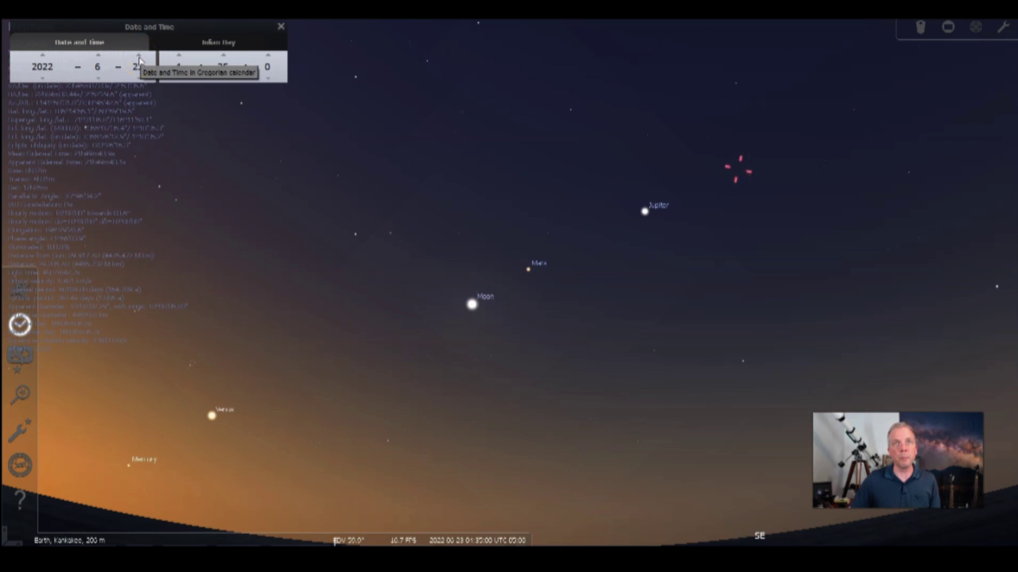
click(138, 58)
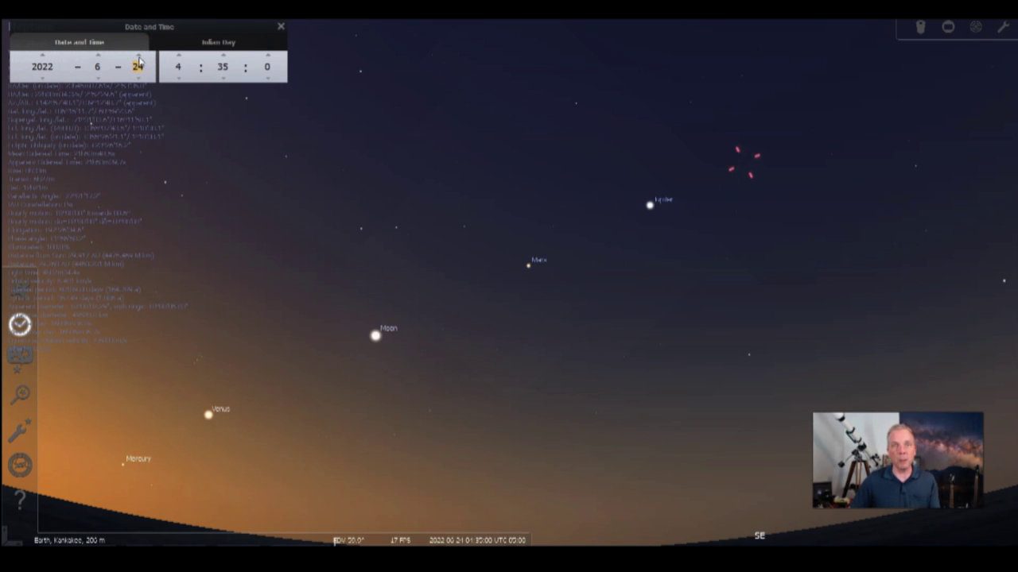
click(139, 58)
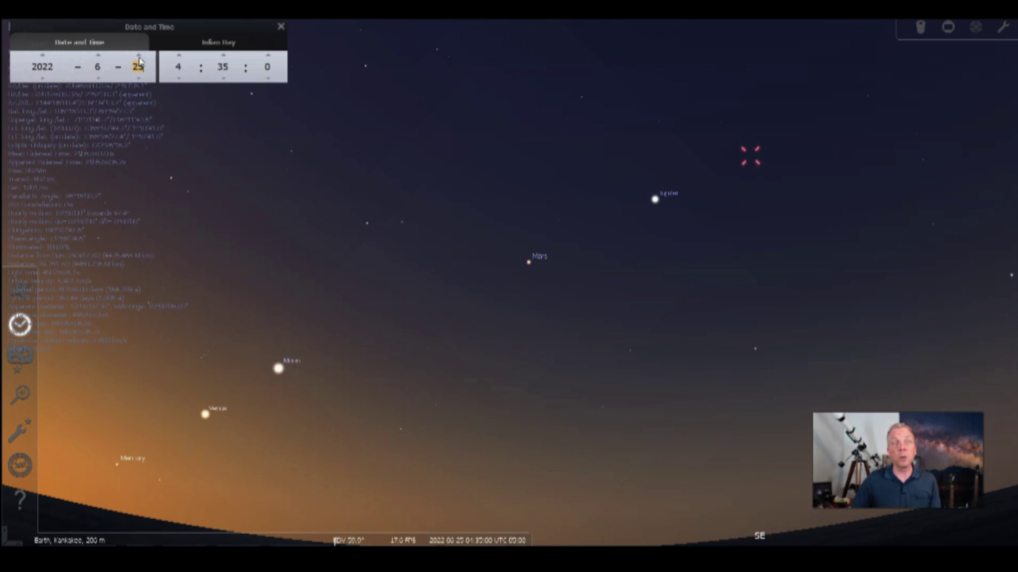
click(138, 58)
click(168, 95)
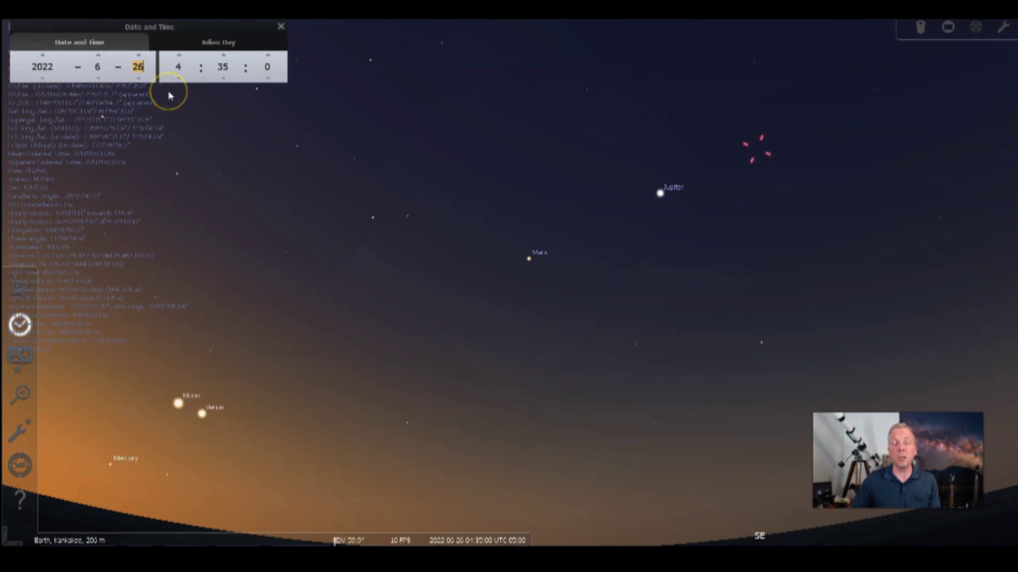
click(139, 58)
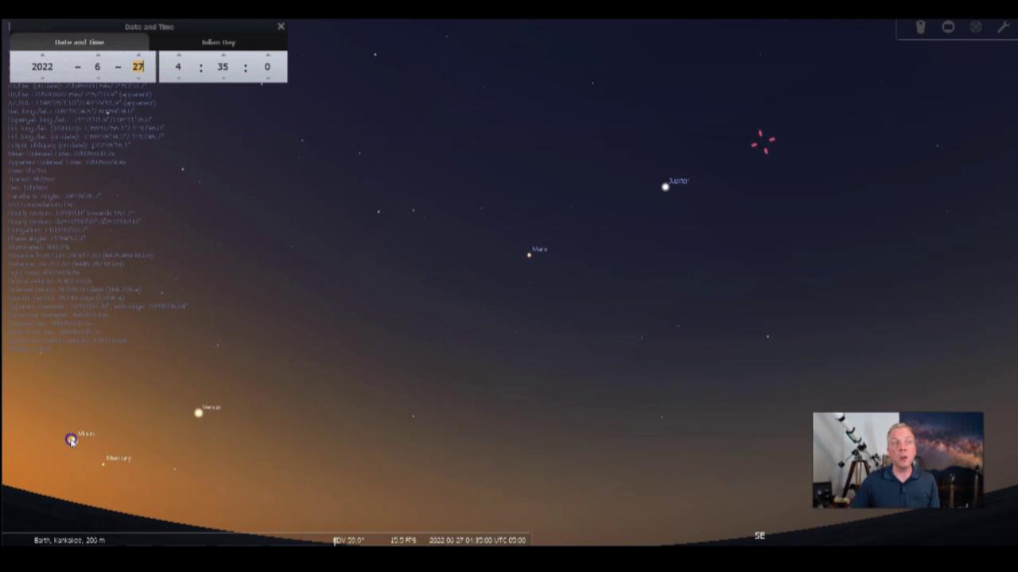
click(71, 439)
Centre and zoom in on the crescent Moon, compare June 26 and 27, then zoom back to 50°.
key(space)
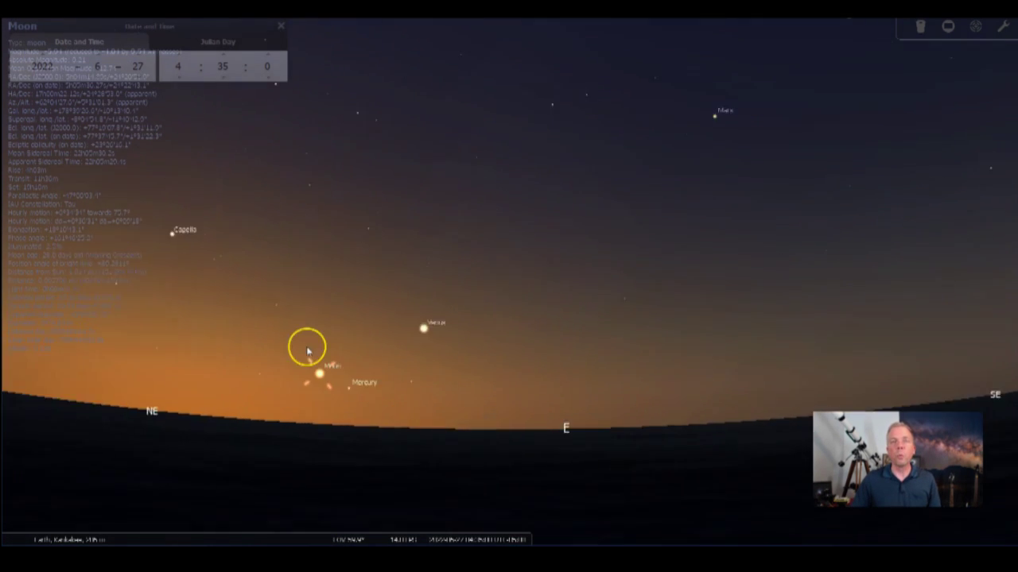
scroll(515, 264, up, 10)
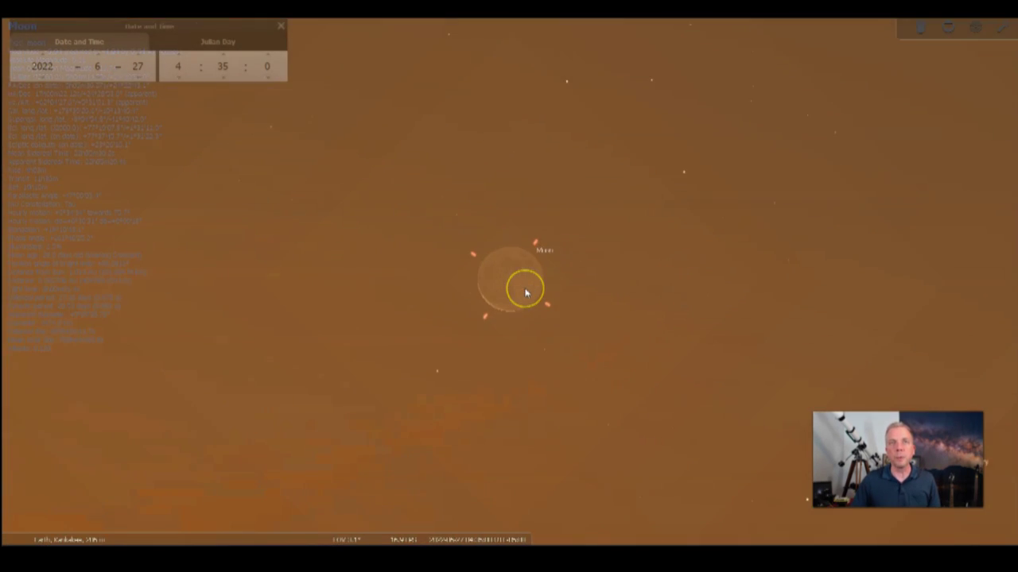
scroll(525, 293, up, 2)
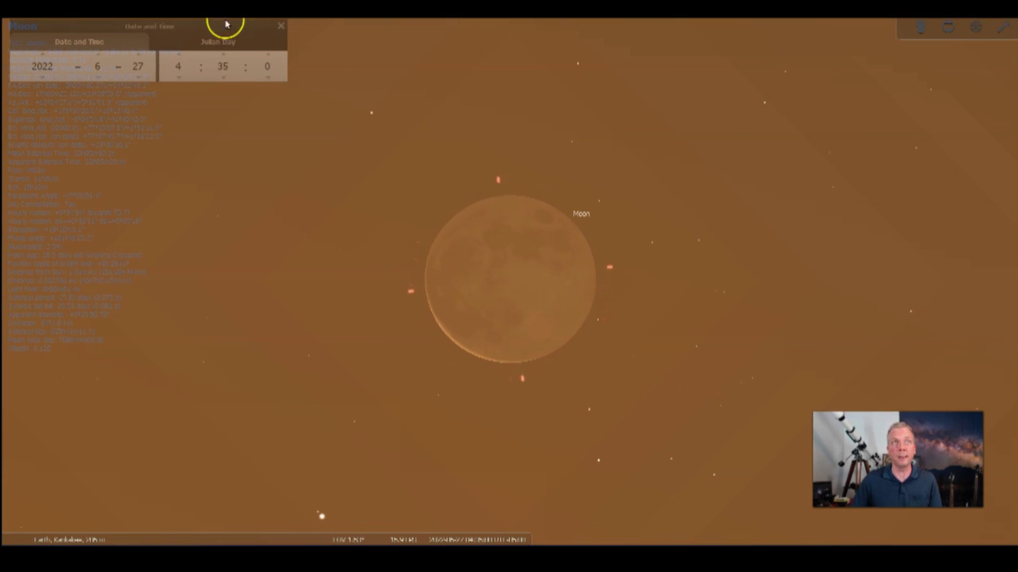
click(138, 78)
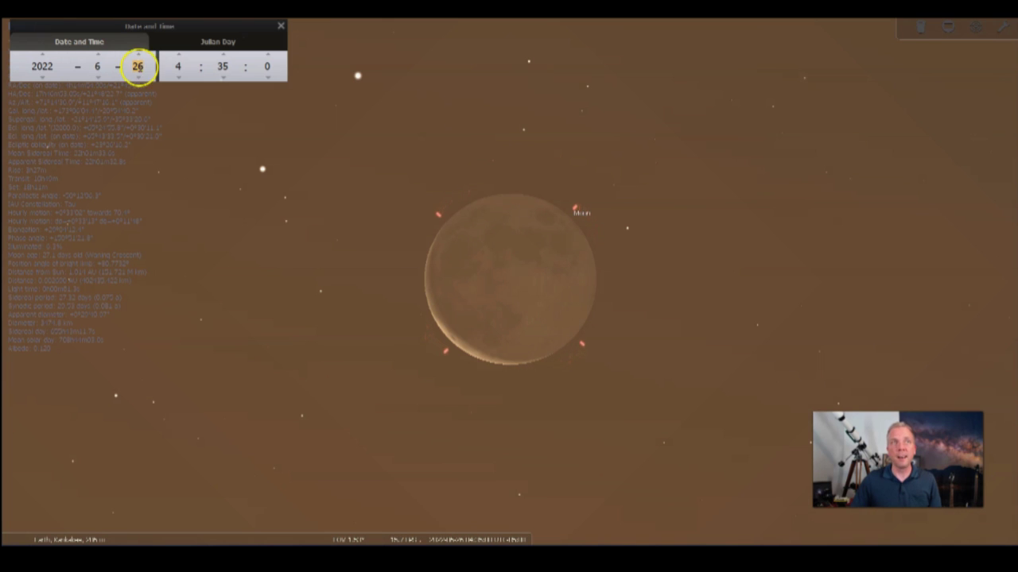
scroll(137, 66, up, 1)
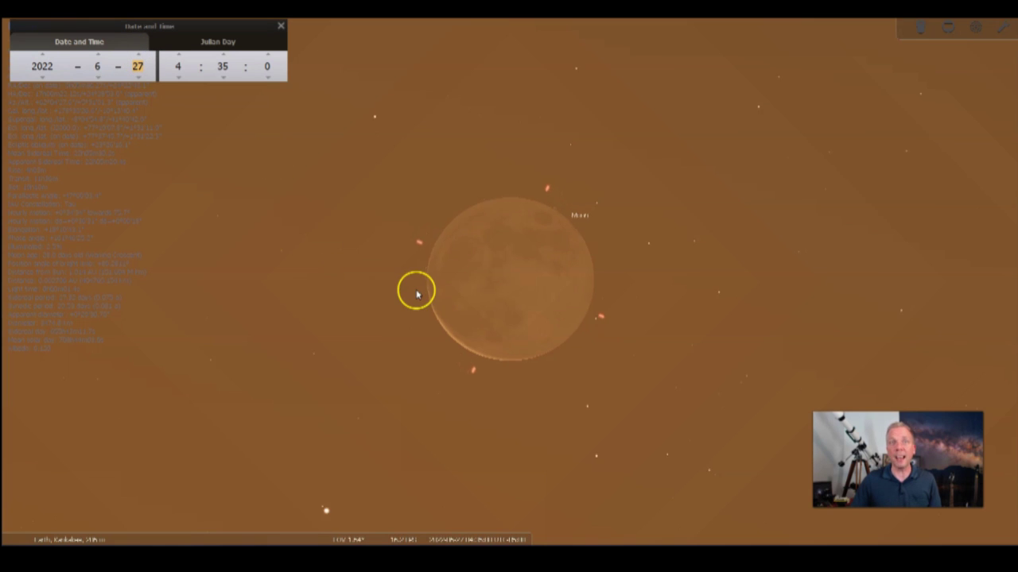
scroll(416, 294, down, 5)
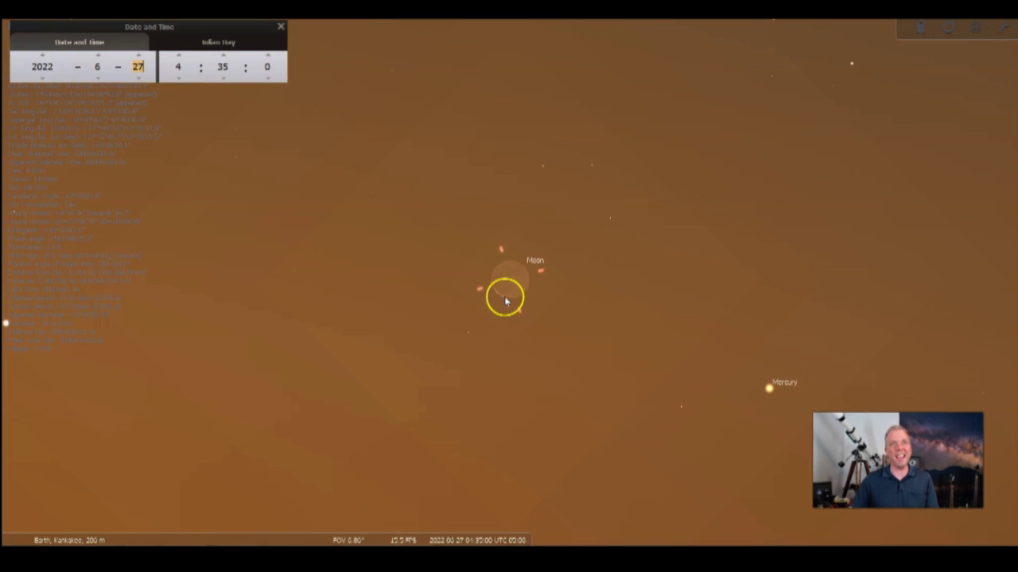
key(backslash)
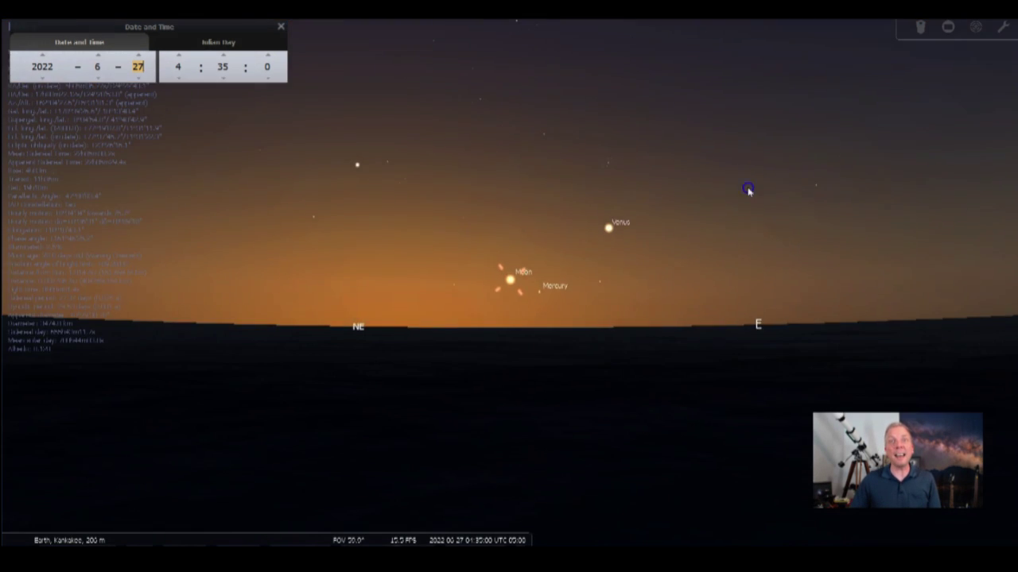
Pan toward Mars and Jupiter and zoom out to about a 117° field of view.
mouse_move(747, 189)
mouse_down()
mouse_move(422, 334)
mouse_move(520, 288)
mouse_up()
scroll(516, 322, down, 5)
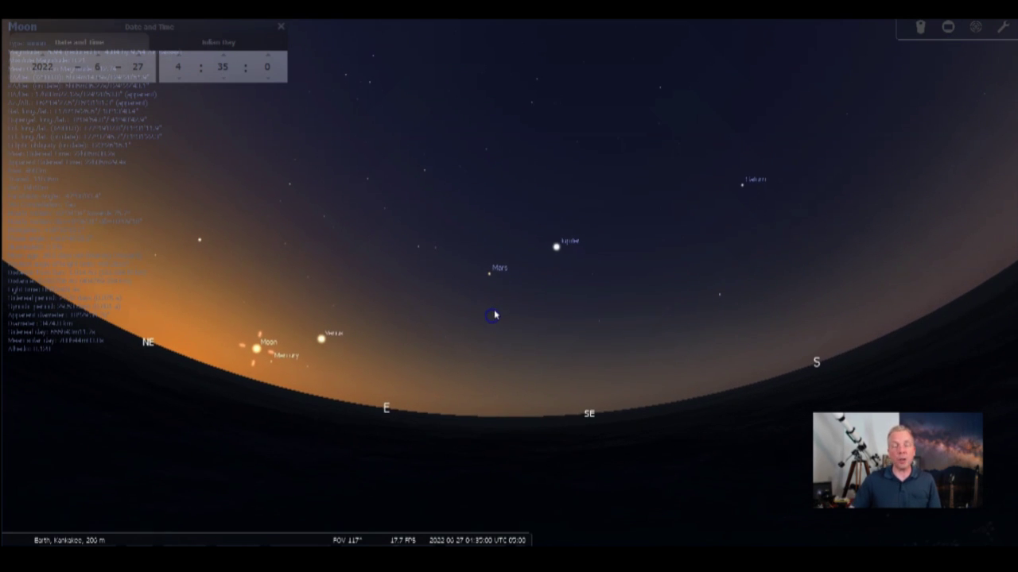